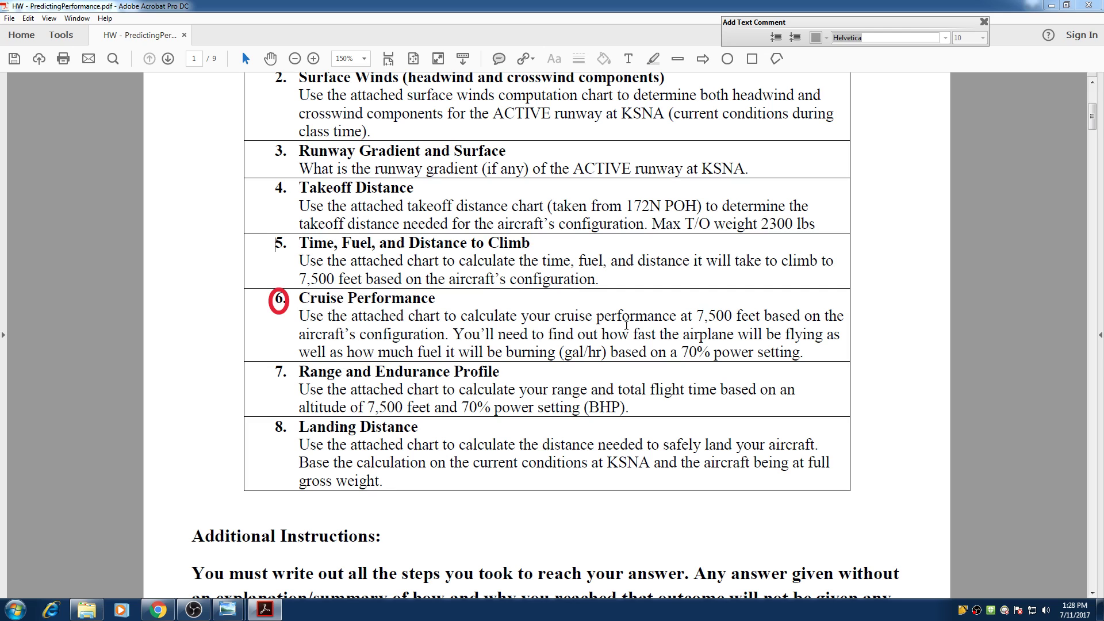
# Scroll down from page 1 to page 6's Cruise Performance chart with the boxed 6000 and 8000 ft rows
pyautogui.click(625, 321)
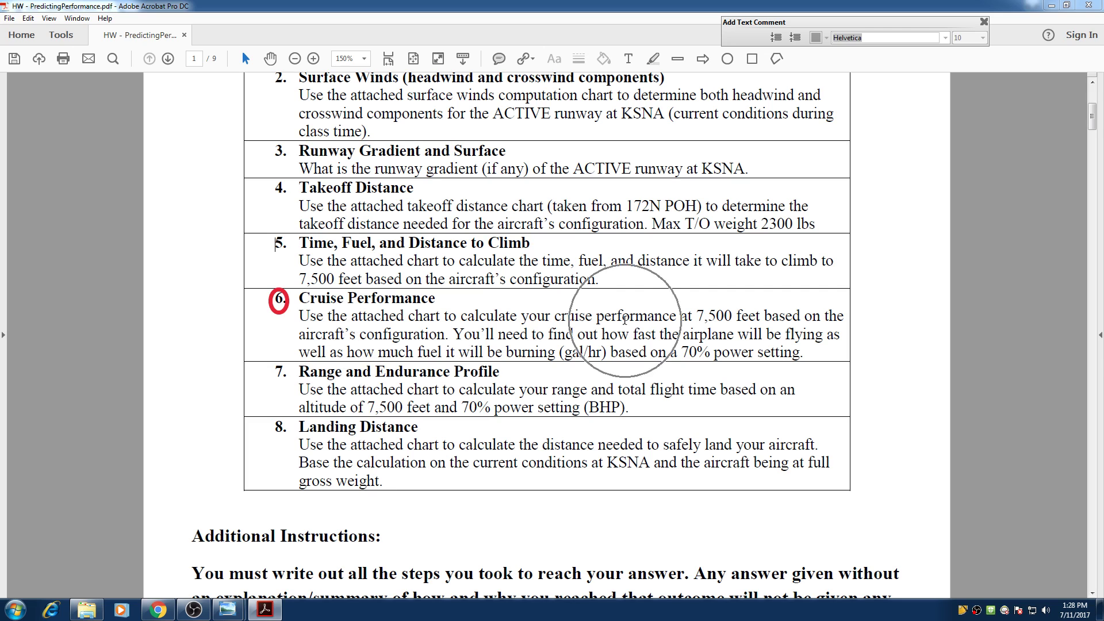
pyautogui.click(702, 319)
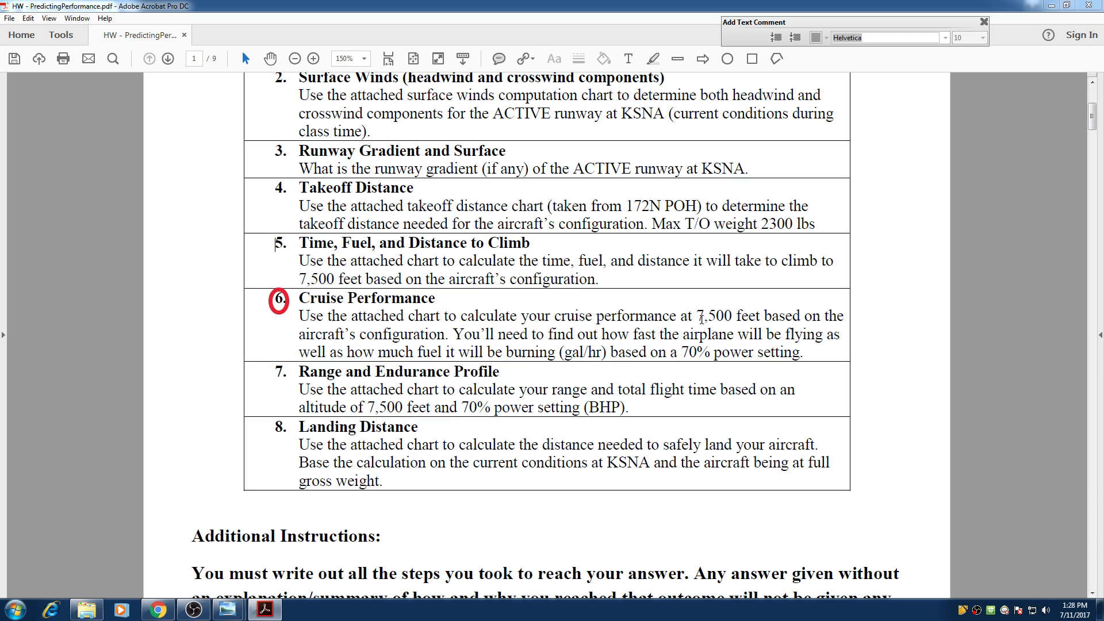
pyautogui.click(724, 320)
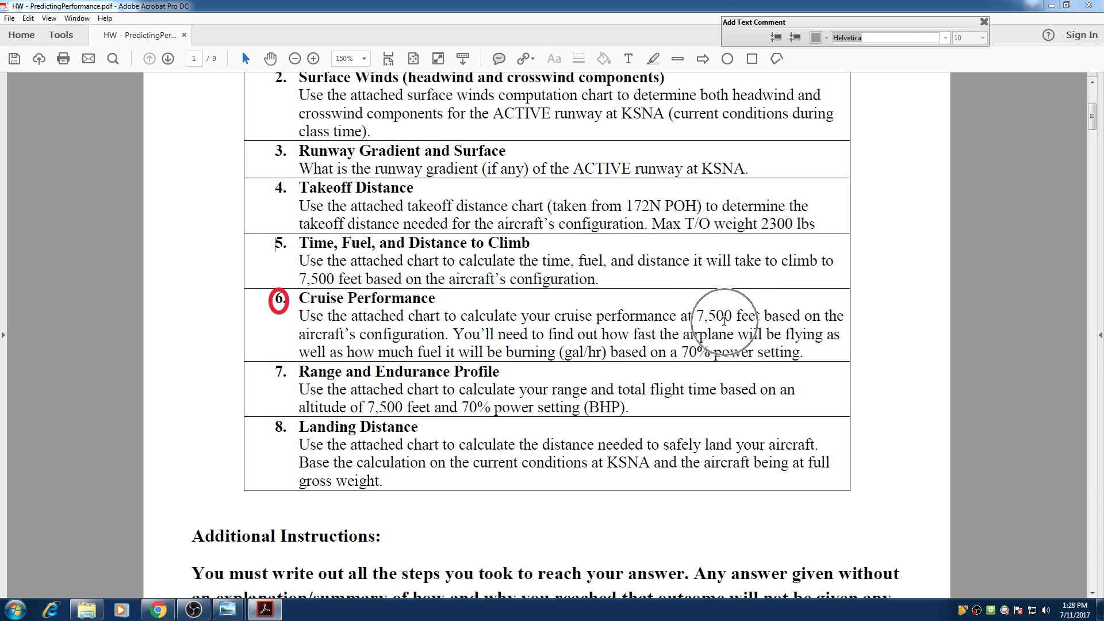
pyautogui.click(343, 349)
pyautogui.click(690, 353)
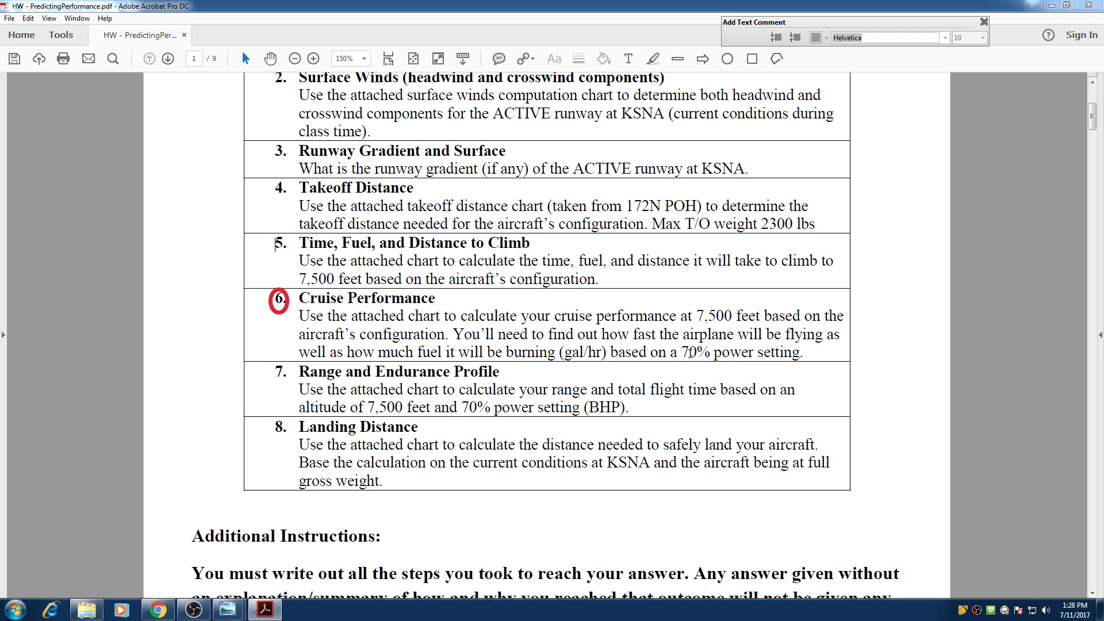
pyautogui.click(691, 353)
pyautogui.moveTo(1095, 129); pyautogui.dragTo(1102, 389)
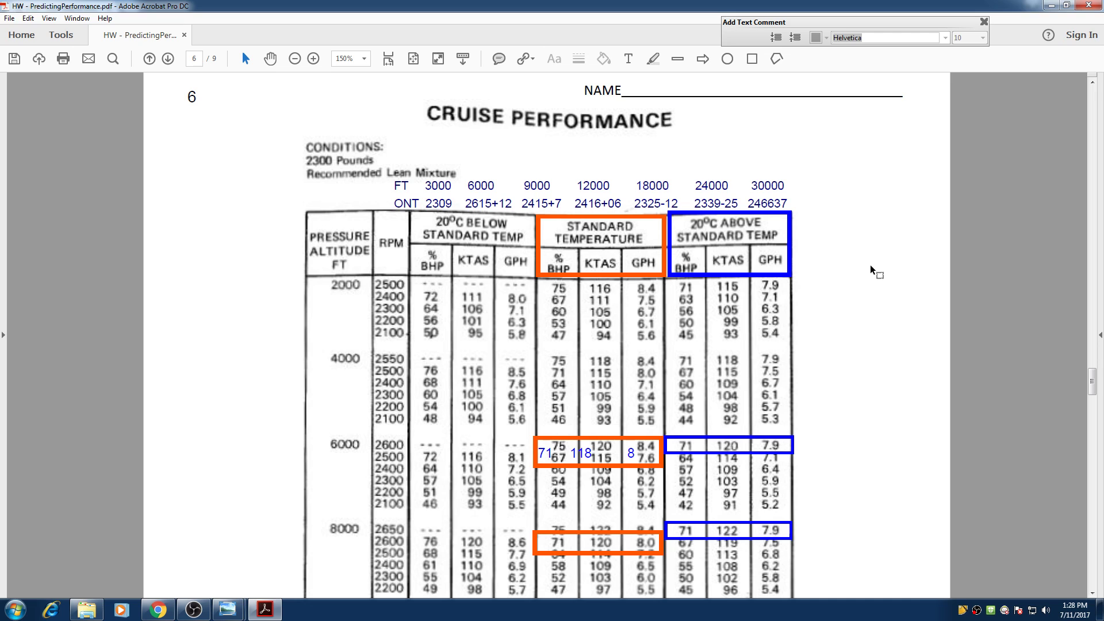
pyautogui.scroll(-1, 871, 264)
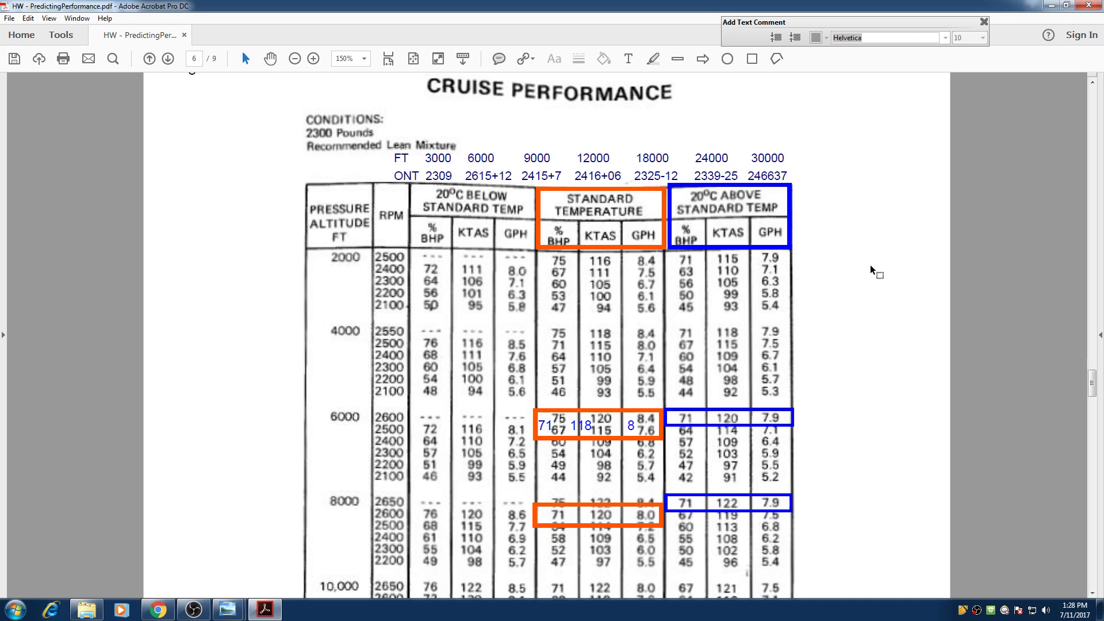
pyautogui.scroll(-1, 871, 264)
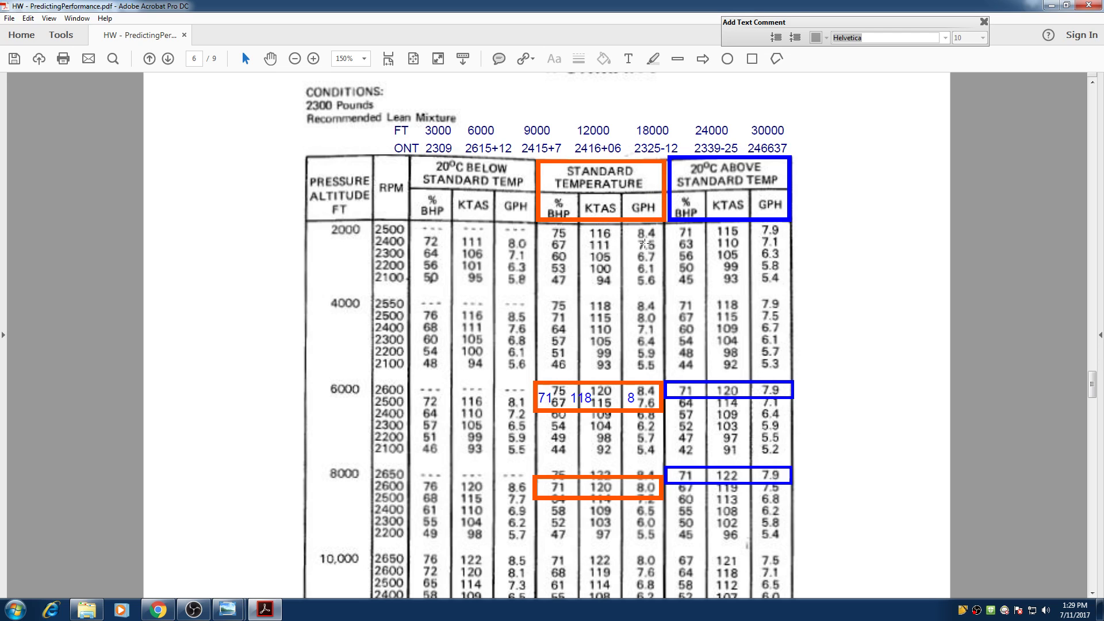
pyautogui.scroll(-1, 645, 243)
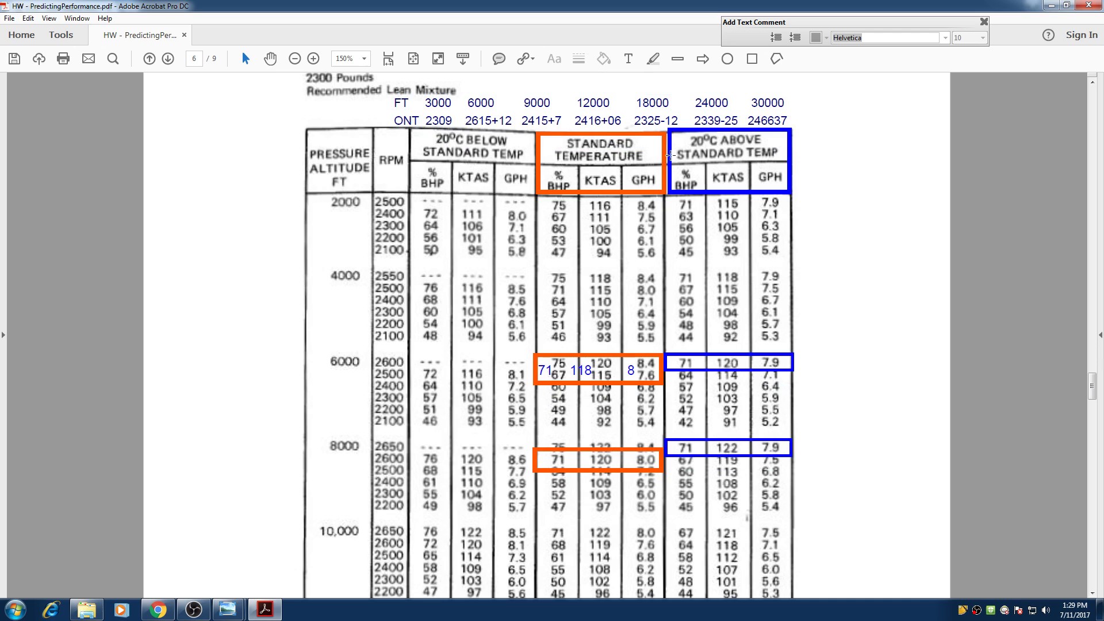
pyautogui.scroll(-1, 859, 223)
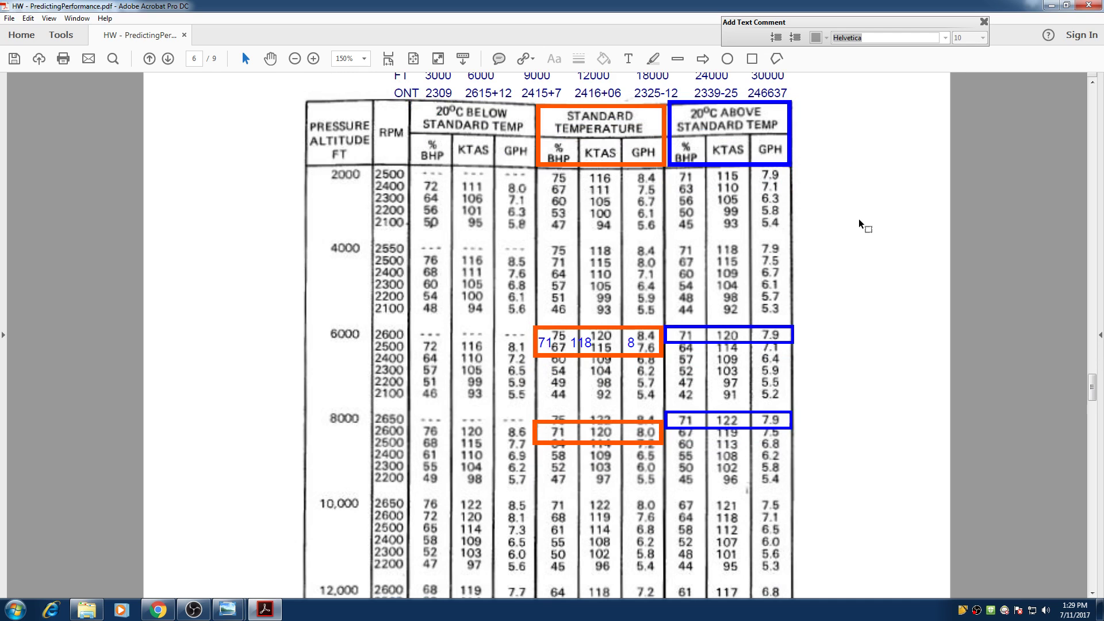
pyautogui.moveTo(1091, 391); pyautogui.dragTo(1091, 400)
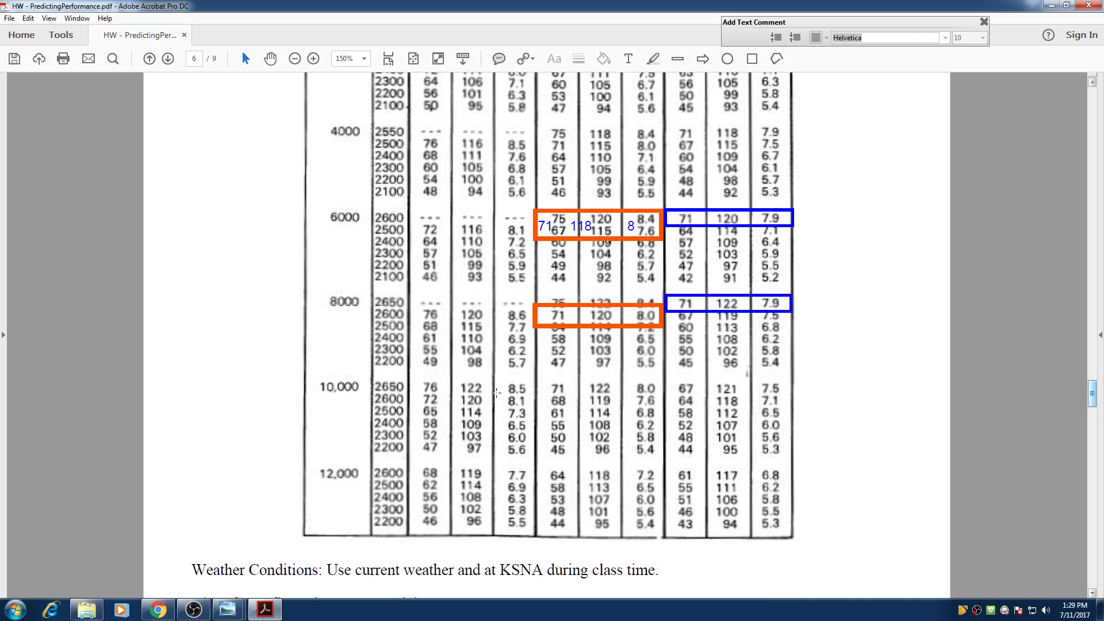
pyautogui.click(332, 480)
pyautogui.click(332, 478)
pyautogui.scroll(3, 331, 478)
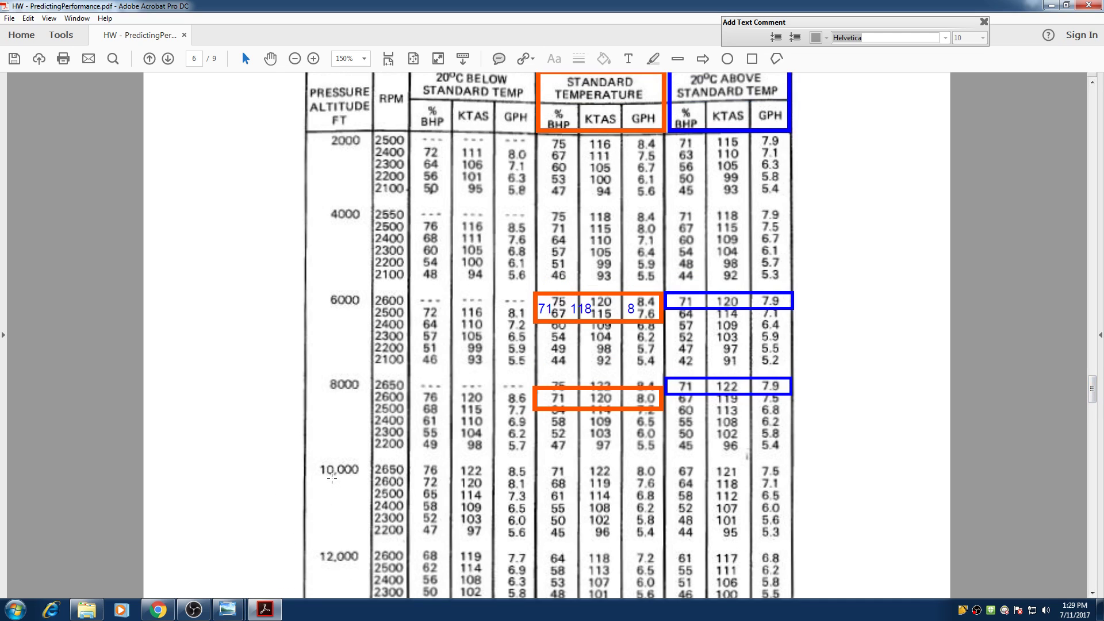
pyautogui.scroll(1, 332, 478)
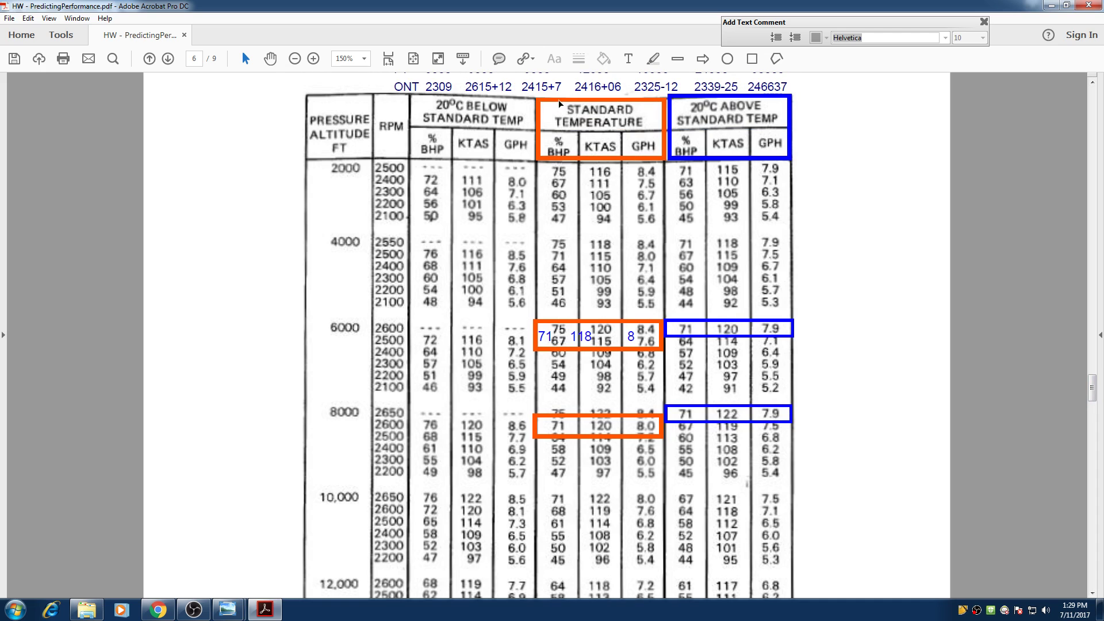
pyautogui.scroll(-3, 578, 246)
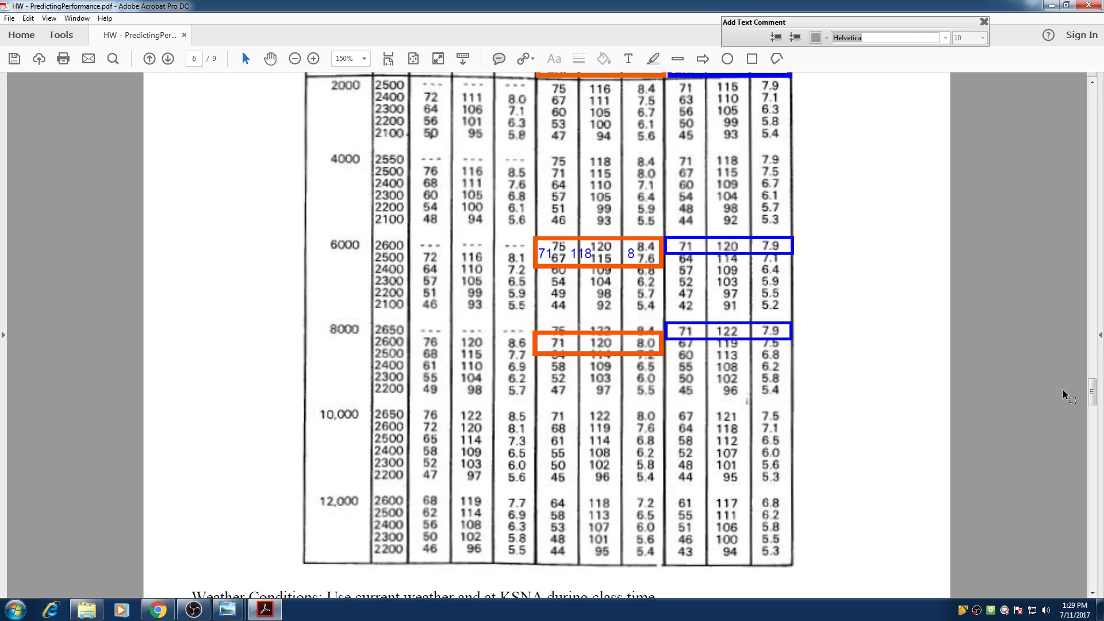
pyautogui.moveTo(1094, 401); pyautogui.dragTo(1094, 394)
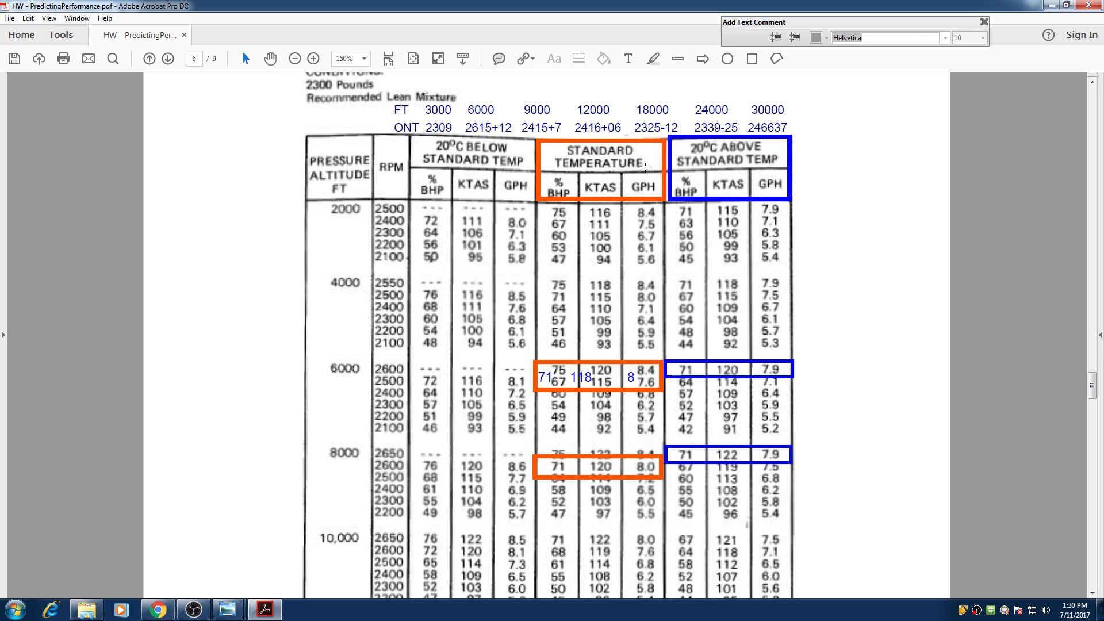
pyautogui.scroll(1, 645, 168)
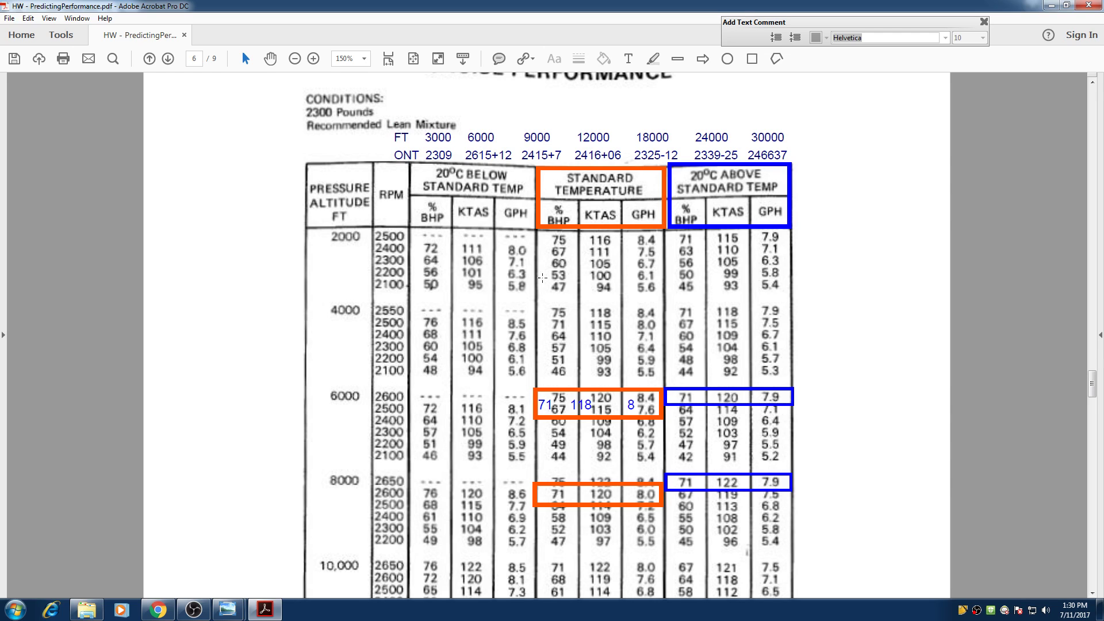
pyautogui.click(405, 145)
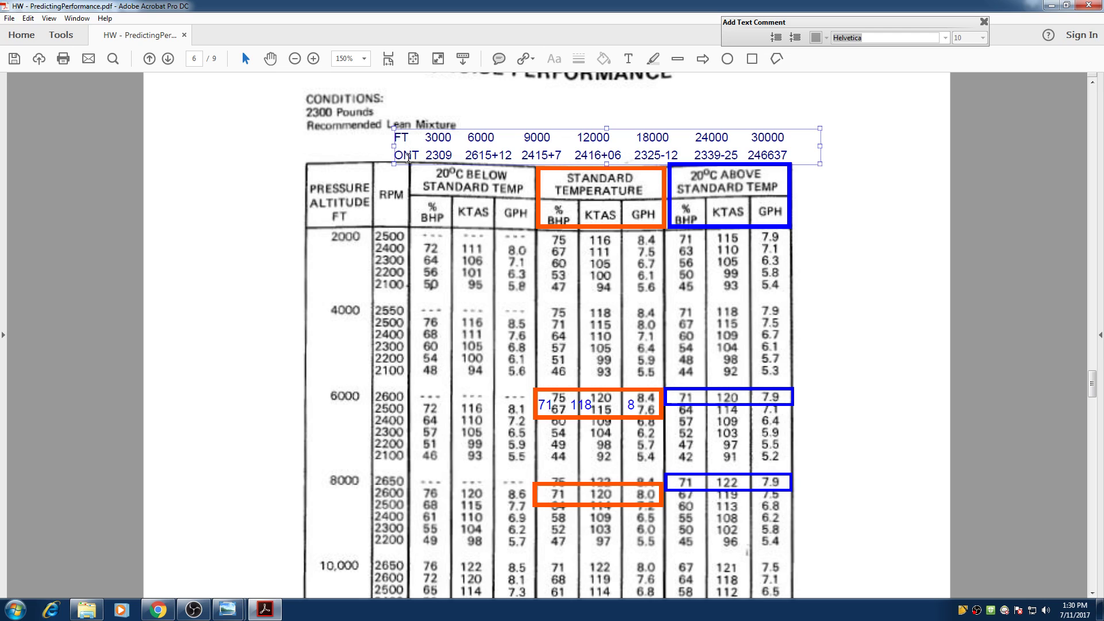
pyautogui.click(407, 157)
pyautogui.click(407, 159)
pyautogui.click(408, 158)
pyautogui.click(407, 159)
pyautogui.click(446, 157)
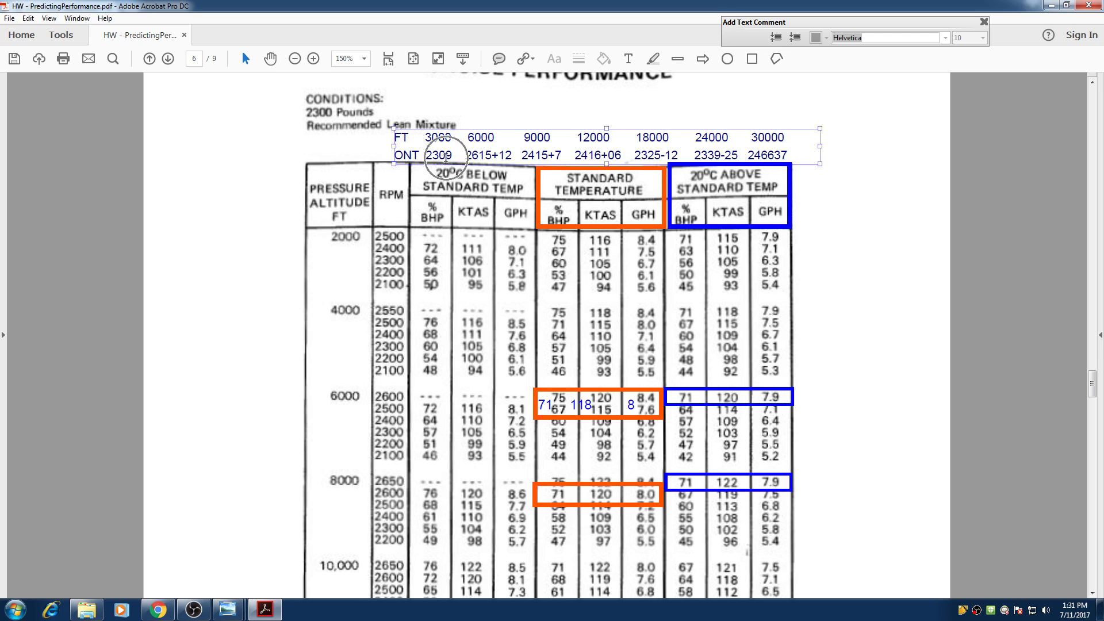
pyautogui.click(476, 157)
pyautogui.scroll(5, 732, 184)
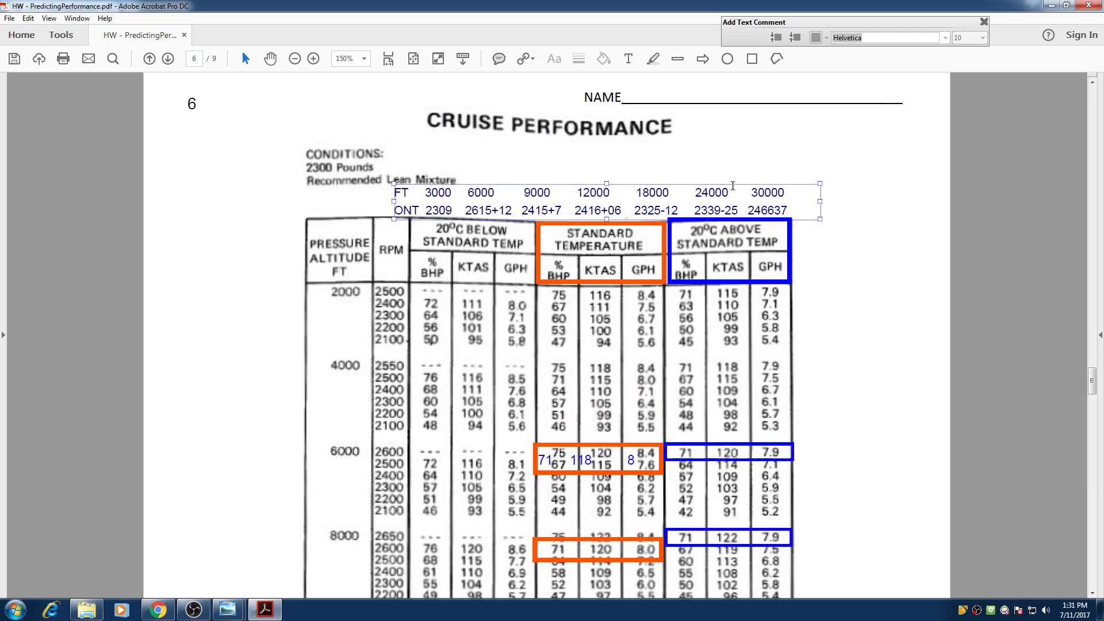
pyautogui.scroll(10, 732, 184)
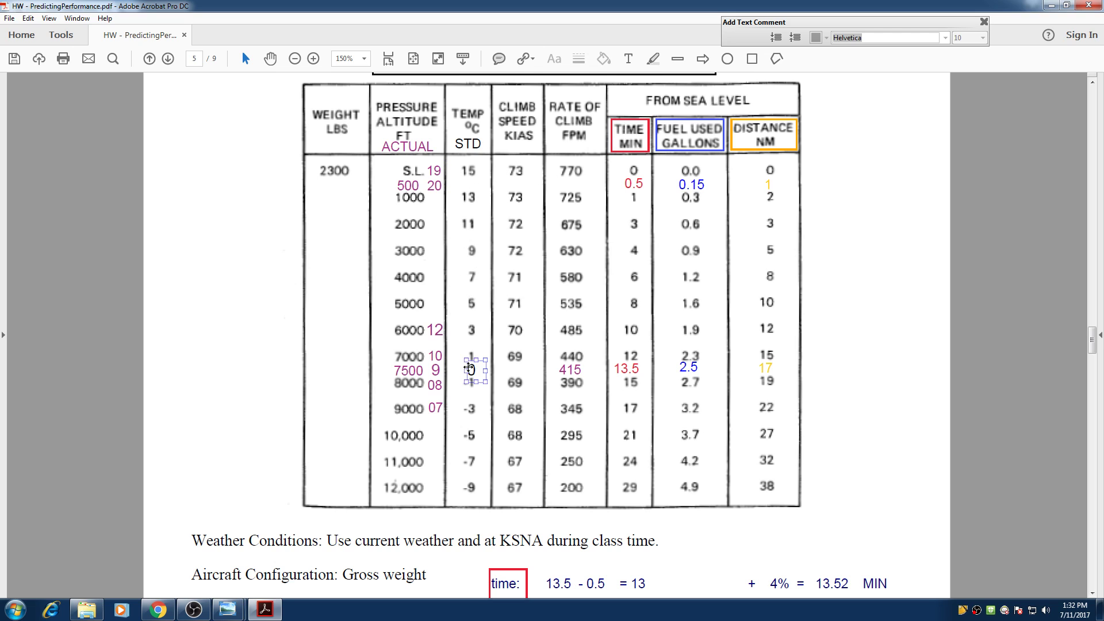
pyautogui.click(404, 371)
pyautogui.click(471, 370)
pyautogui.click(470, 371)
pyautogui.click(435, 371)
pyautogui.click(418, 151)
pyautogui.click(436, 171)
pyautogui.click(435, 185)
pyautogui.click(435, 370)
pyautogui.click(435, 371)
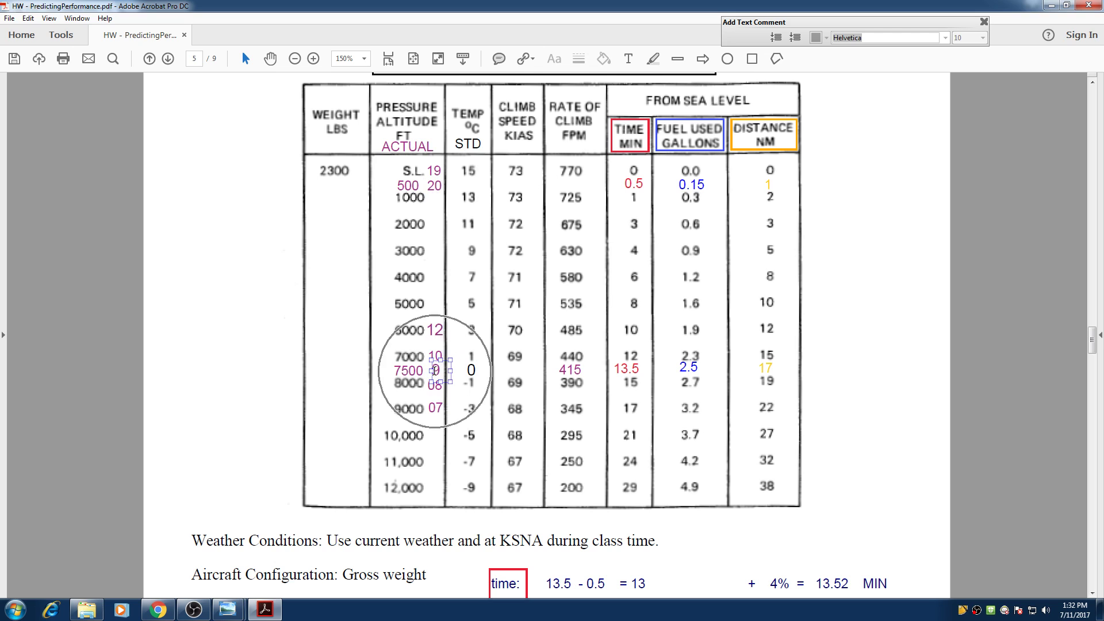
pyautogui.click(435, 370)
pyautogui.click(435, 370)
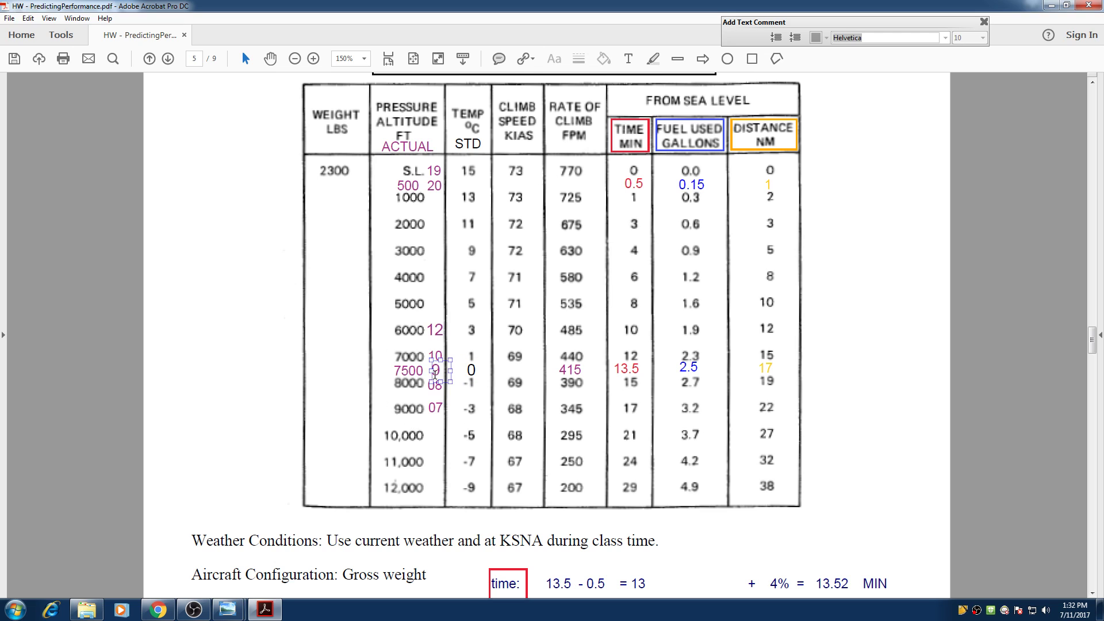
pyautogui.click(471, 371)
pyautogui.click(435, 369)
pyautogui.click(460, 374)
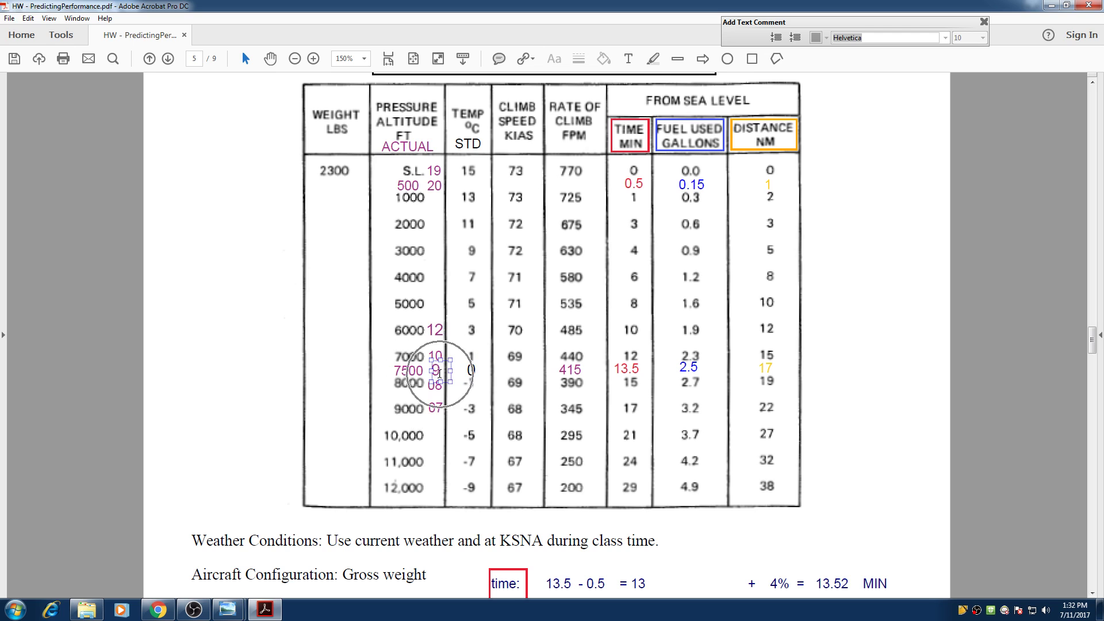
pyautogui.scroll(-10, 680, 352)
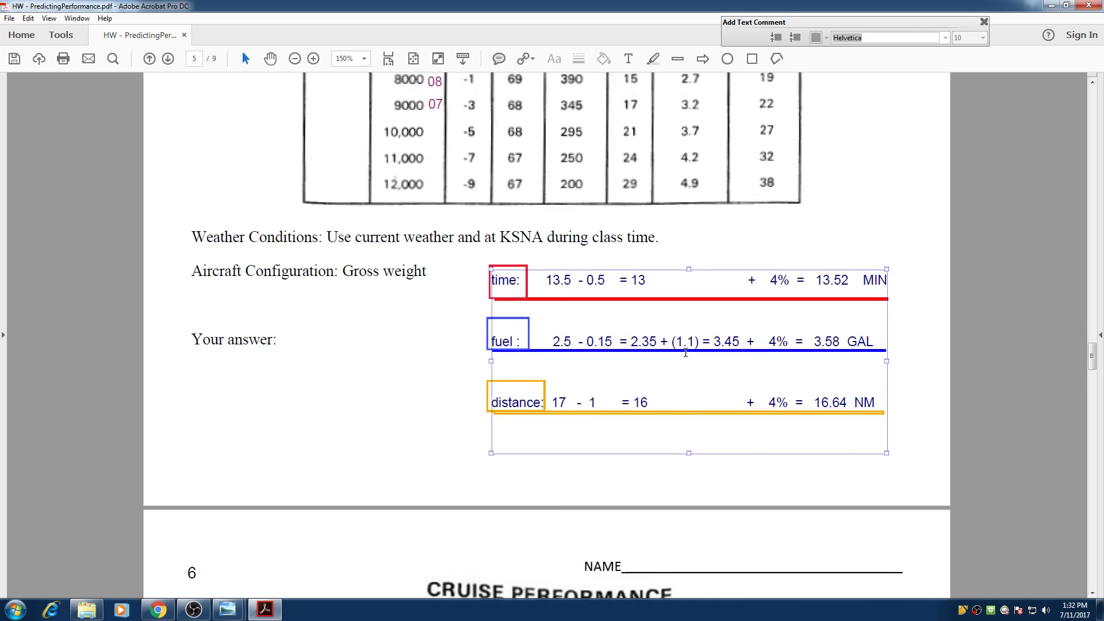
pyautogui.scroll(-3, 680, 352)
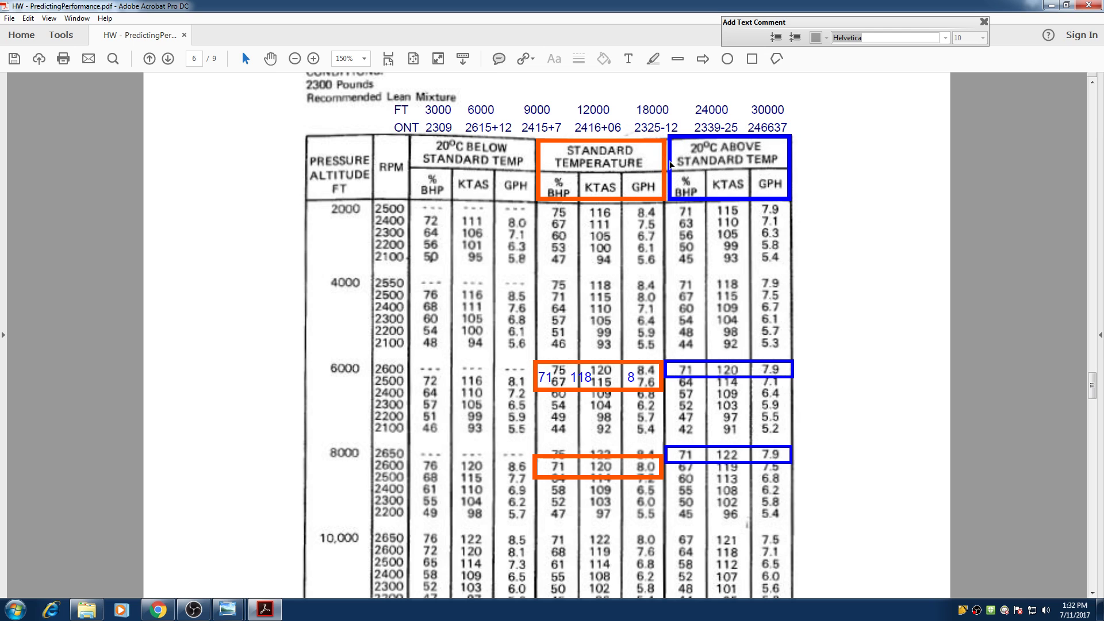
pyautogui.scroll(-4, 672, 166)
pyautogui.scroll(-5, 669, 168)
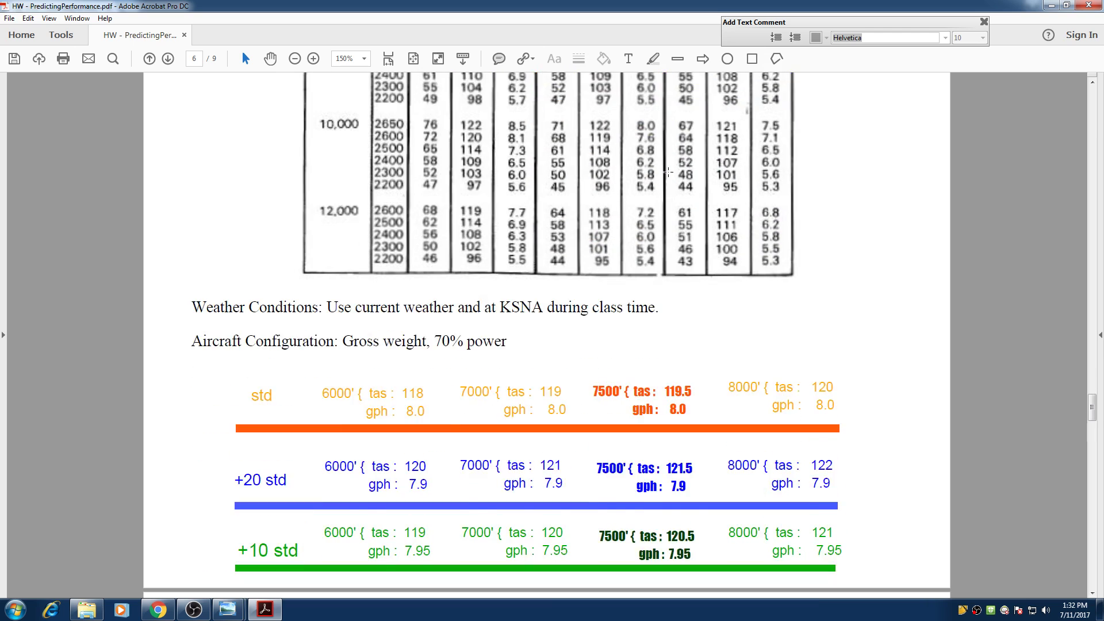
pyautogui.scroll(-1, 668, 172)
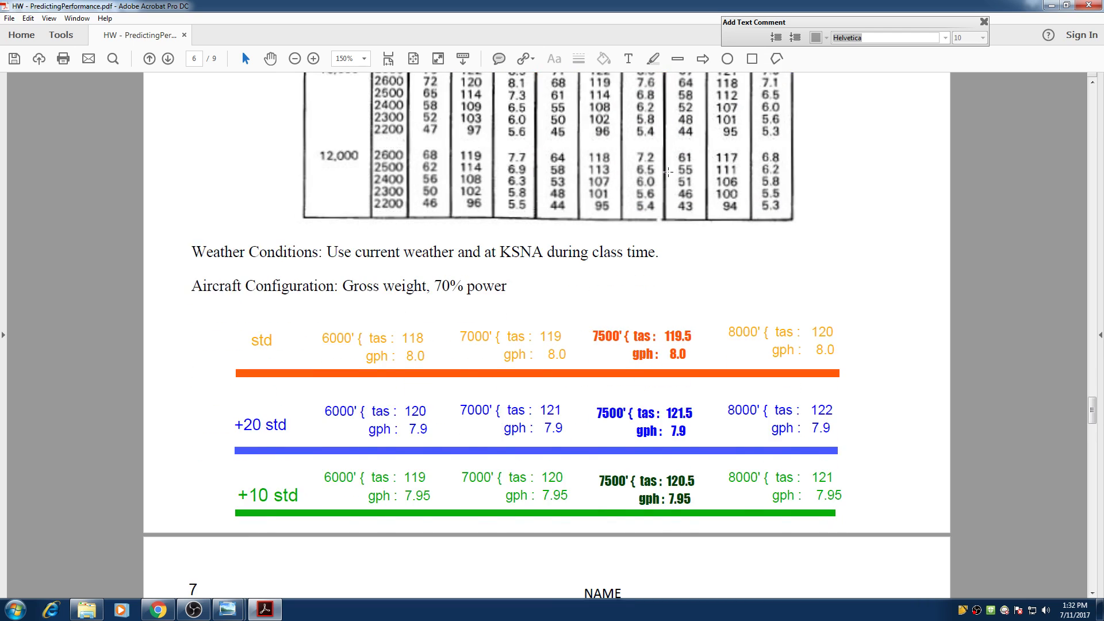
pyautogui.scroll(1, 668, 172)
pyautogui.click(673, 369)
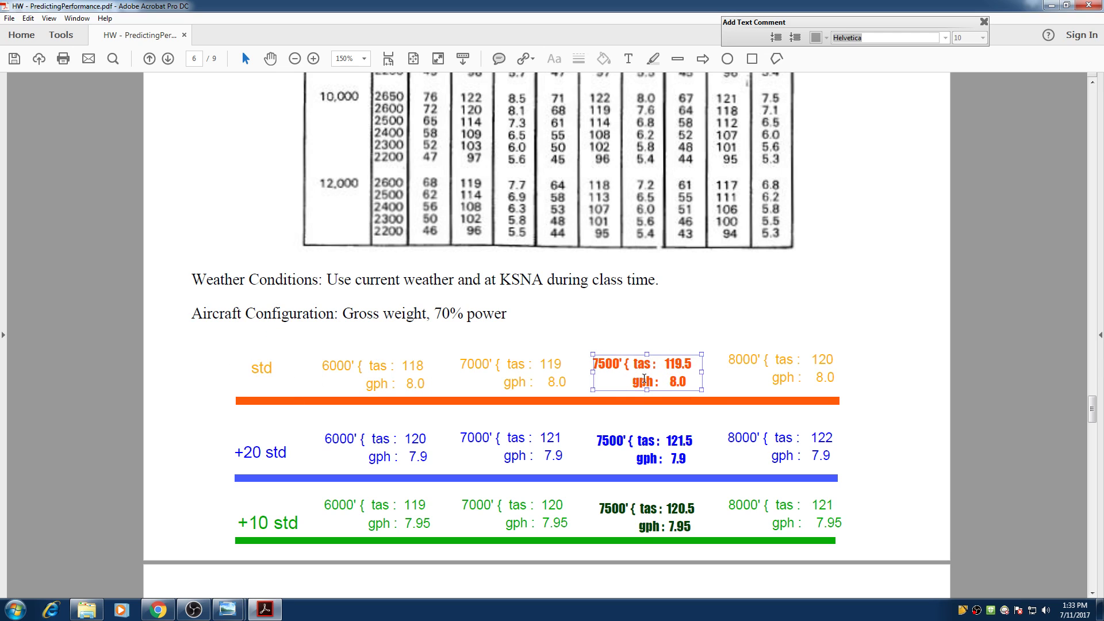
pyautogui.click(439, 387)
pyautogui.click(616, 126)
pyautogui.scroll(4, 614, 125)
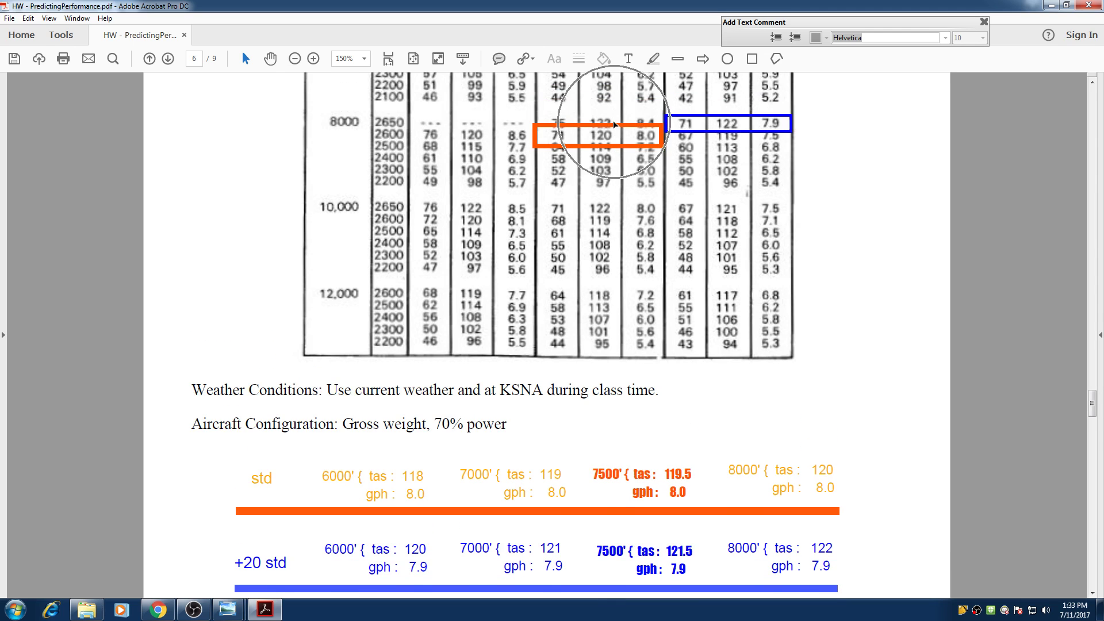
pyautogui.click(613, 122)
pyautogui.scroll(-3, 614, 124)
pyautogui.click(635, 440)
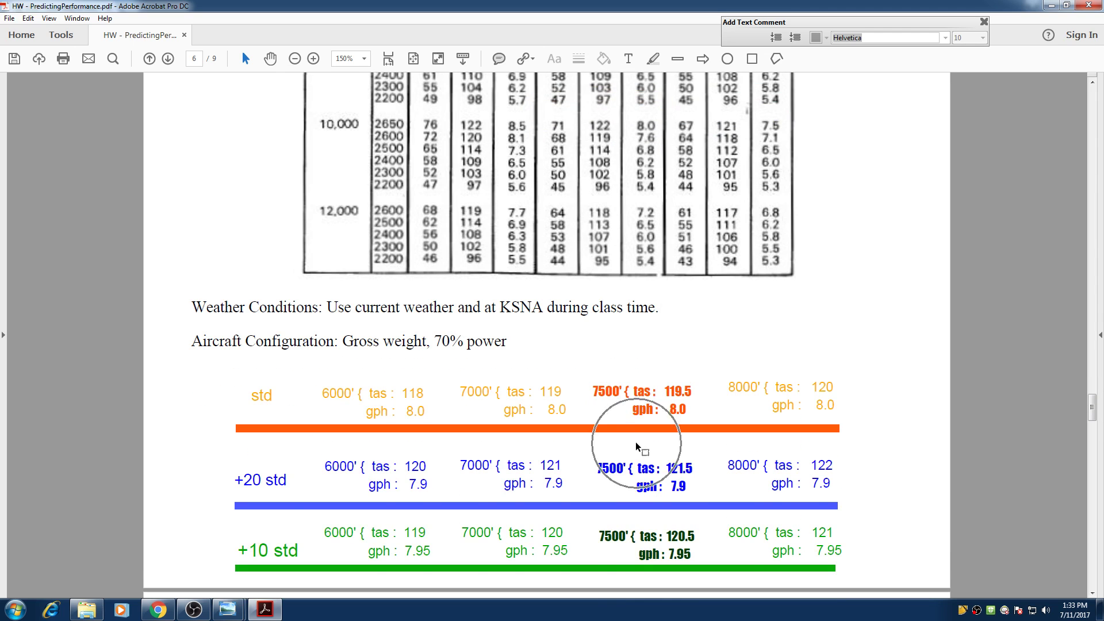
pyautogui.scroll(8, 635, 420)
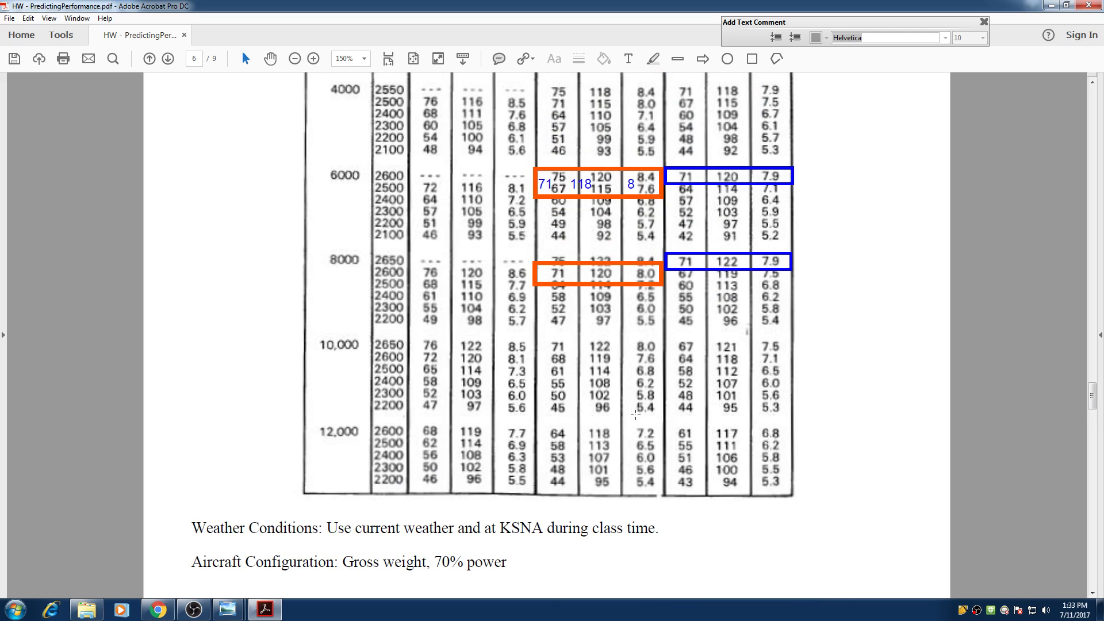
pyautogui.click(561, 274)
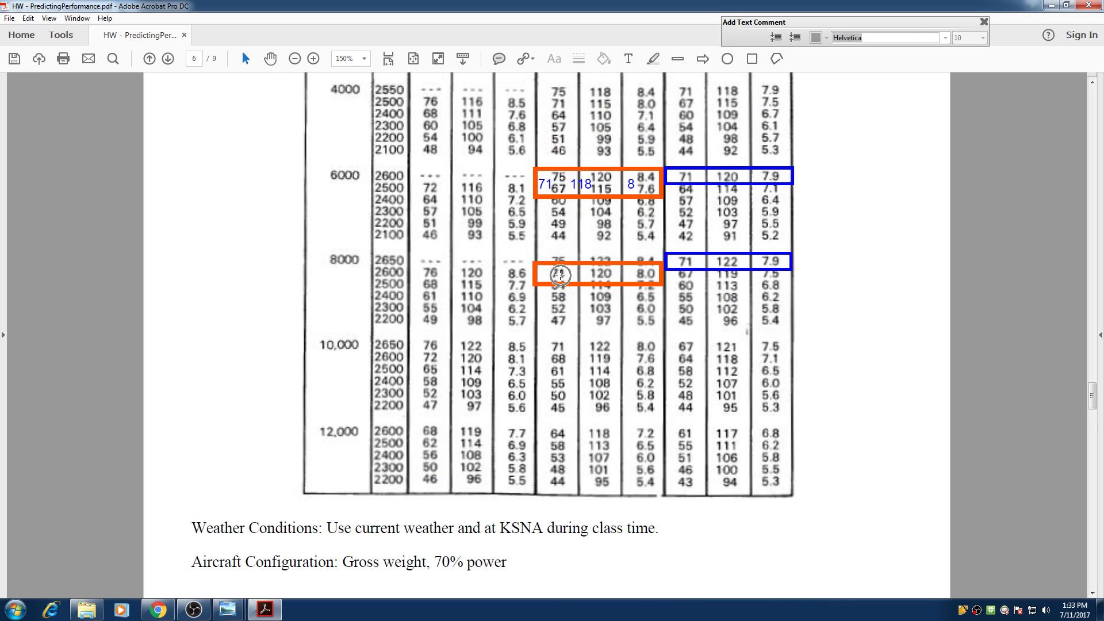
pyautogui.click(561, 308)
pyautogui.click(560, 305)
pyautogui.click(564, 263)
pyautogui.click(563, 314)
pyautogui.click(564, 314)
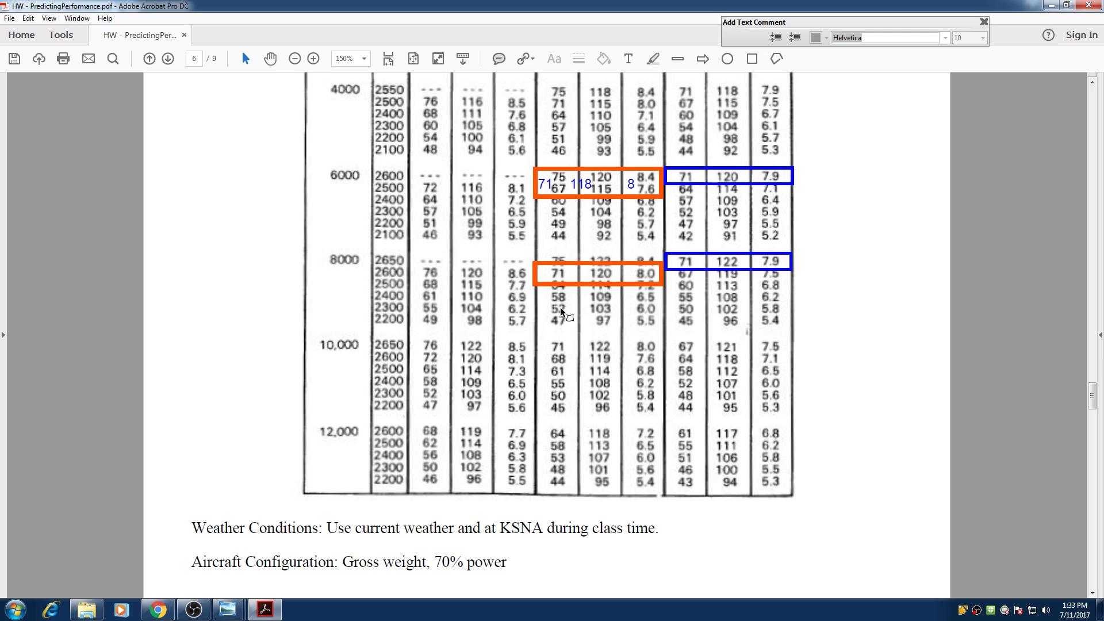
pyautogui.scroll(1, 561, 202)
pyautogui.click(546, 212)
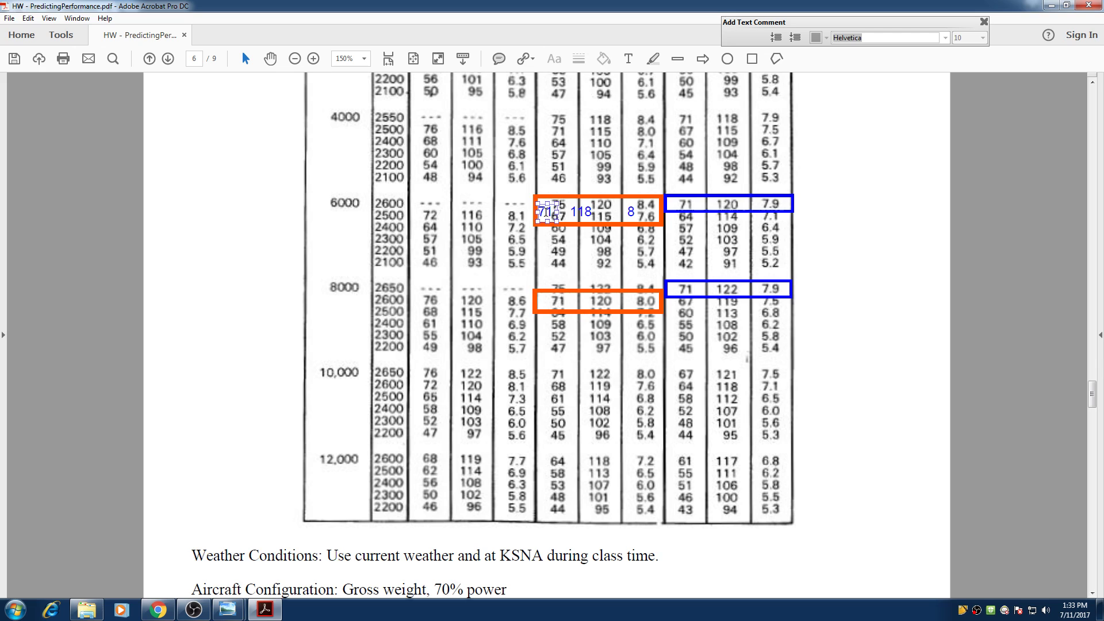
pyautogui.click(545, 212)
pyautogui.click(545, 212)
pyautogui.click(551, 214)
pyautogui.click(583, 214)
pyautogui.click(630, 213)
pyautogui.click(635, 223)
pyautogui.click(546, 215)
pyautogui.scroll(-5, 546, 213)
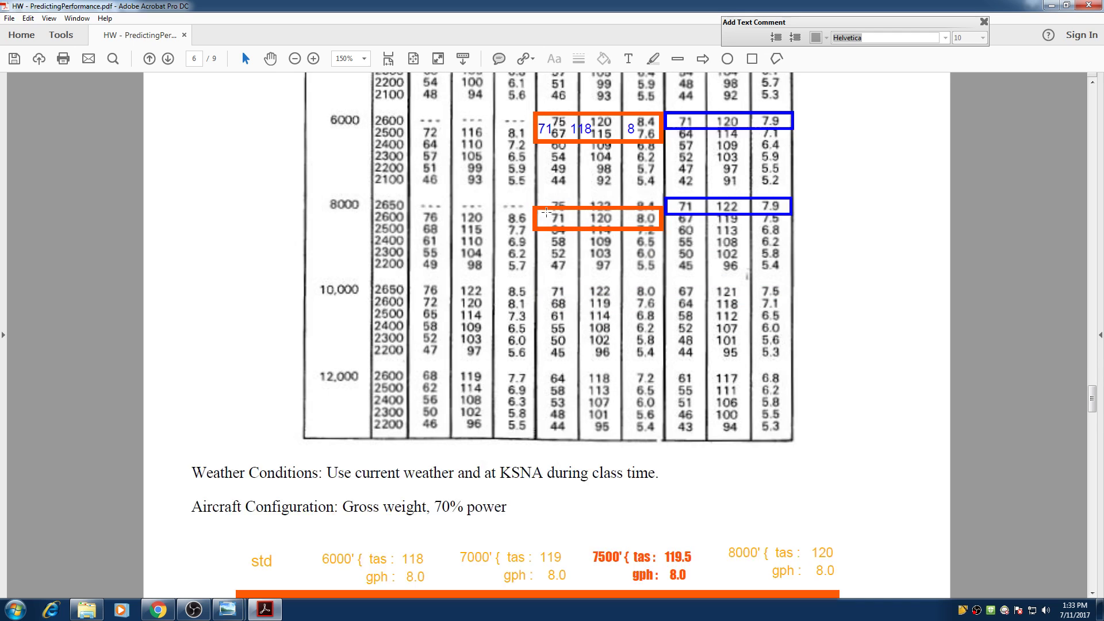
pyautogui.scroll(-1, 545, 213)
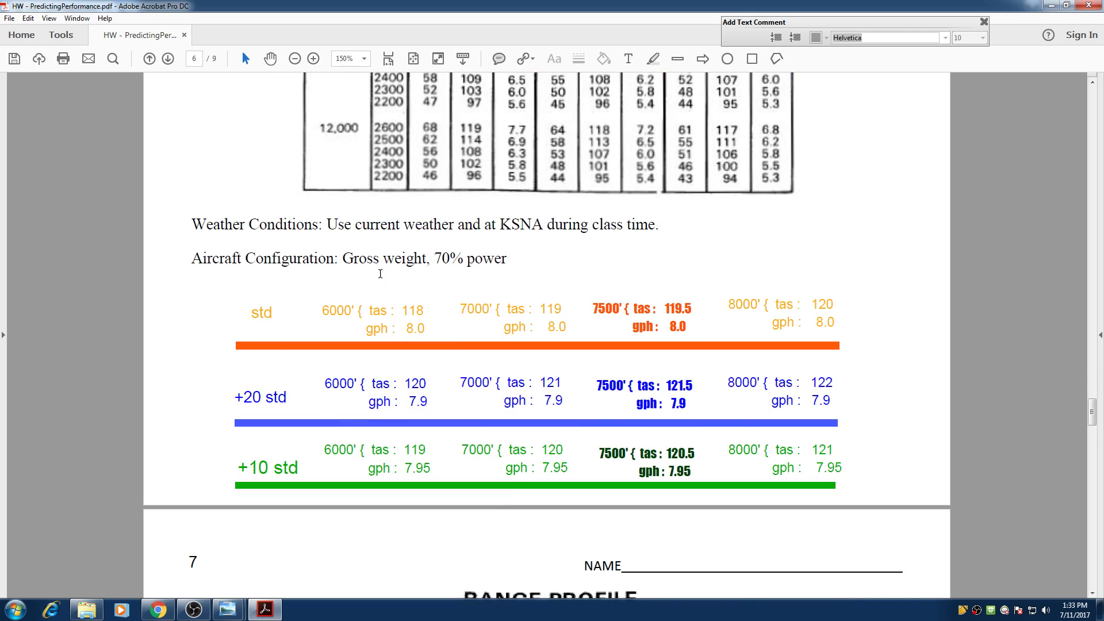
pyautogui.click(383, 313)
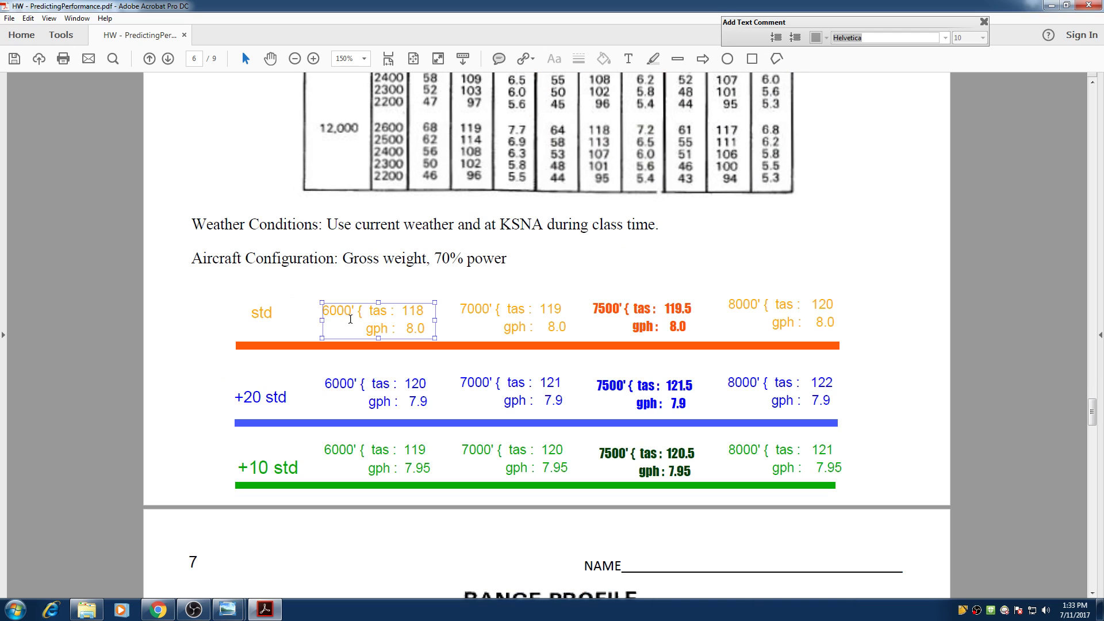
pyautogui.click(350, 319)
pyautogui.click(350, 320)
pyautogui.click(410, 317)
pyautogui.click(412, 315)
pyautogui.click(412, 316)
pyautogui.click(417, 331)
pyautogui.click(742, 328)
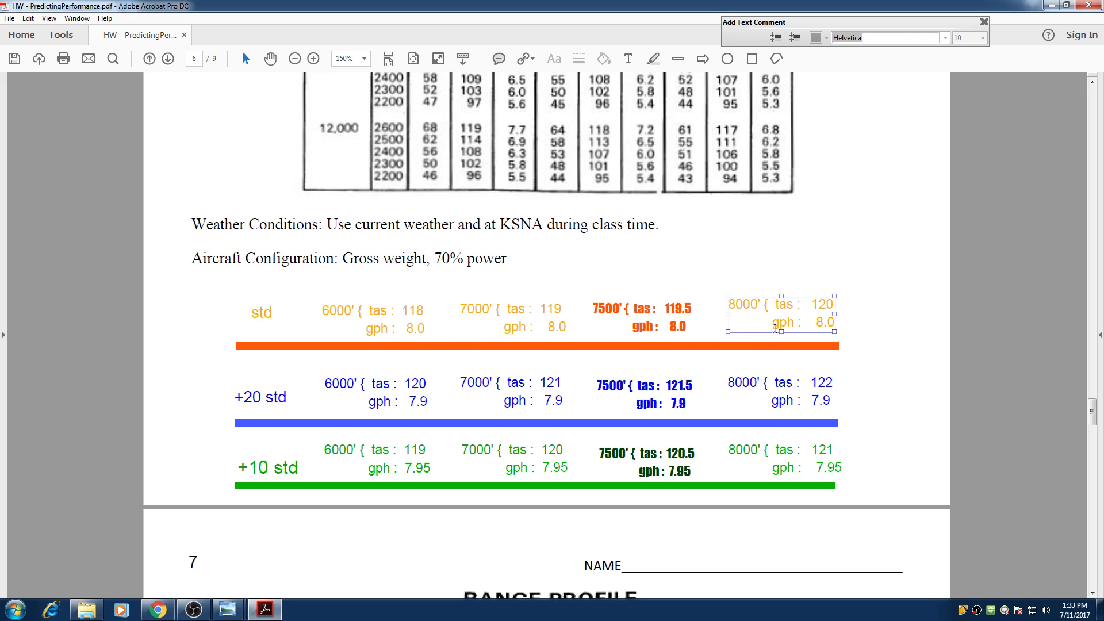
pyautogui.click(823, 309)
pyautogui.click(824, 325)
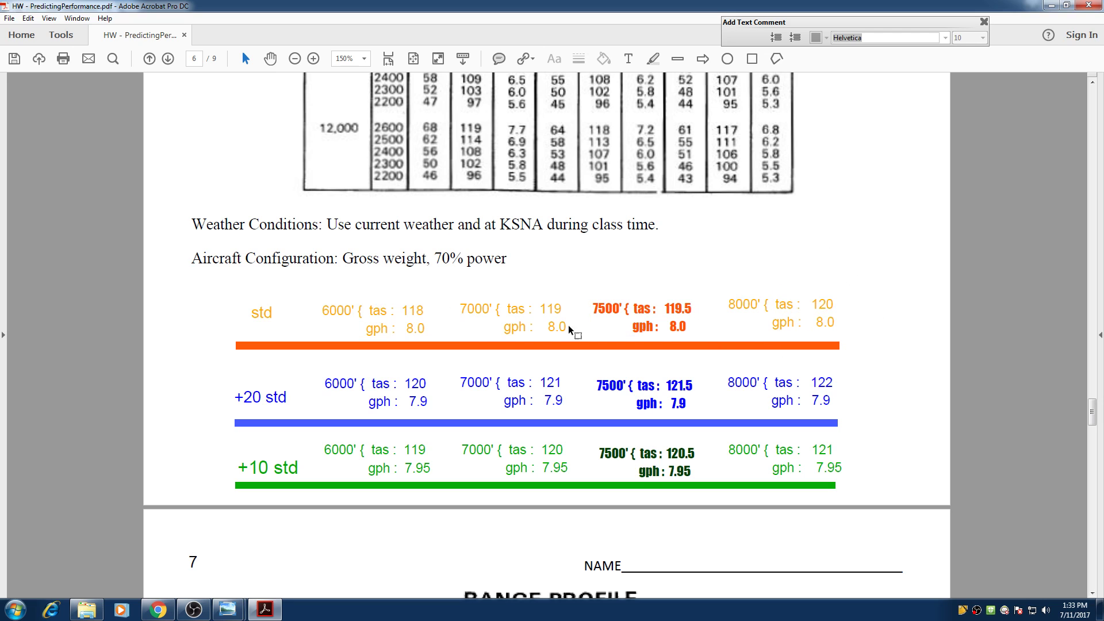
pyautogui.click(504, 319)
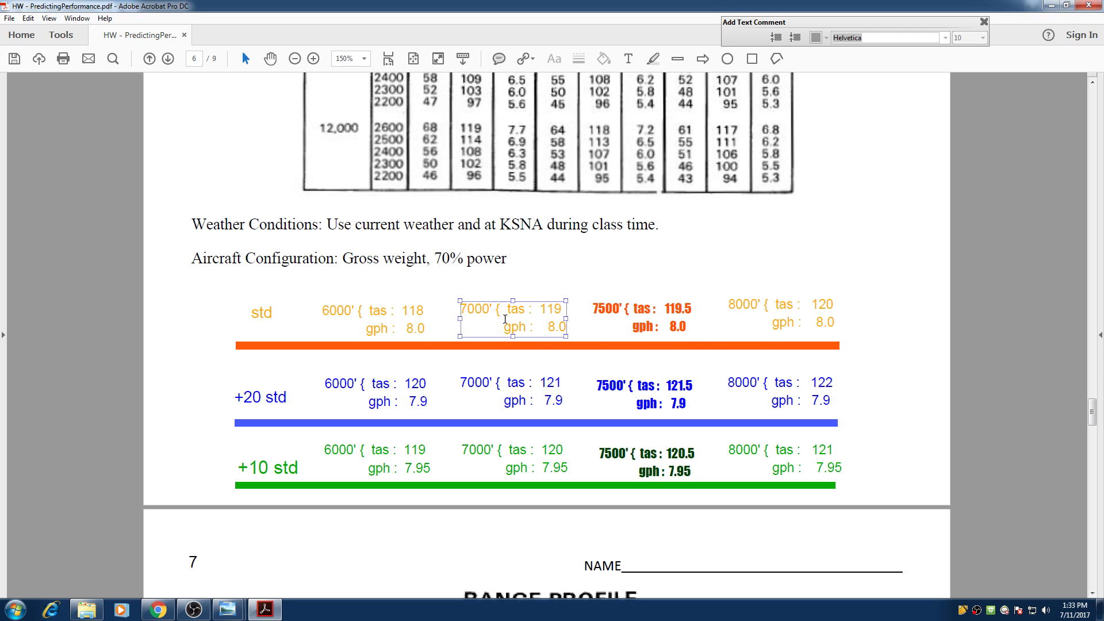
pyautogui.click(480, 311)
pyautogui.click(475, 310)
pyautogui.click(555, 309)
pyautogui.click(748, 316)
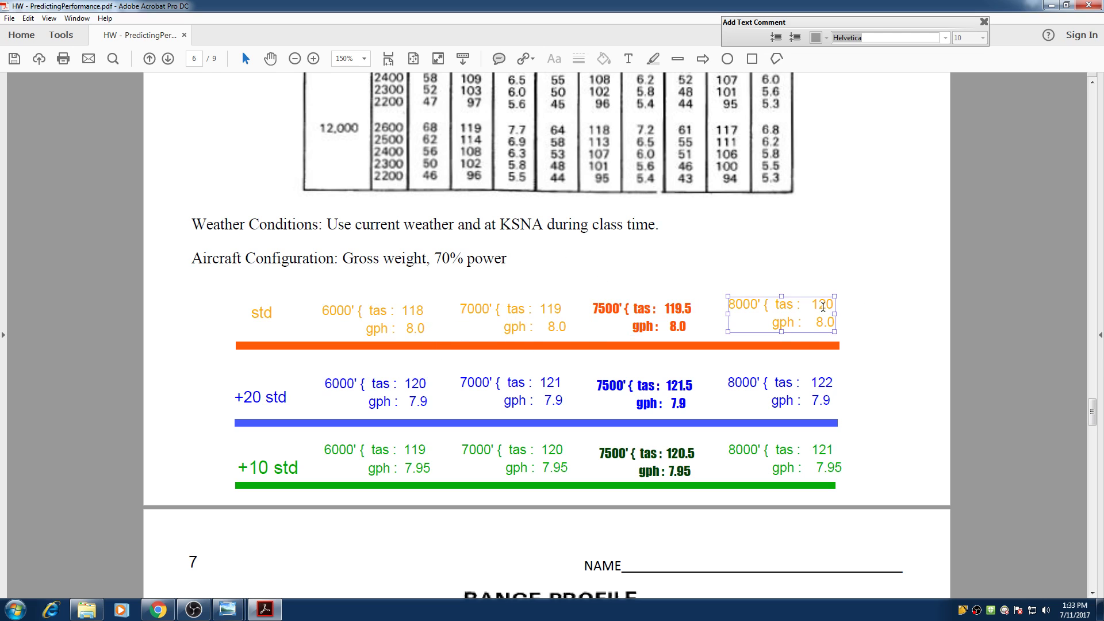
pyautogui.click(512, 317)
pyautogui.click(420, 319)
pyautogui.click(641, 317)
pyautogui.click(782, 314)
pyautogui.click(641, 317)
pyautogui.click(551, 316)
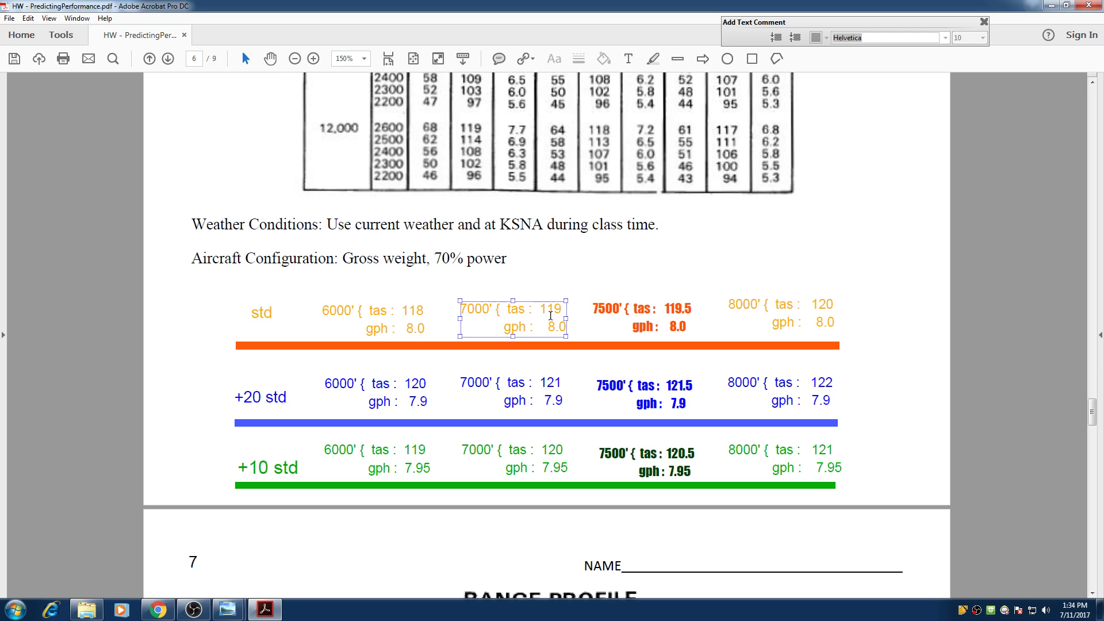
pyautogui.click(416, 329)
pyautogui.click(828, 324)
pyautogui.click(844, 334)
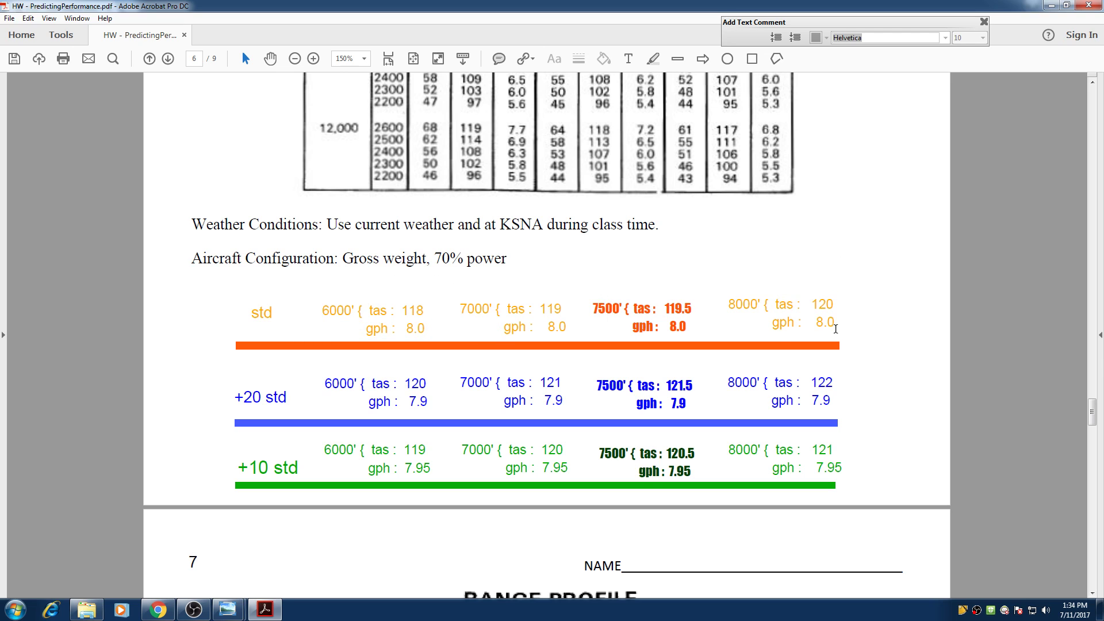
pyautogui.click(816, 322)
pyautogui.click(519, 328)
pyautogui.click(420, 329)
pyautogui.click(552, 327)
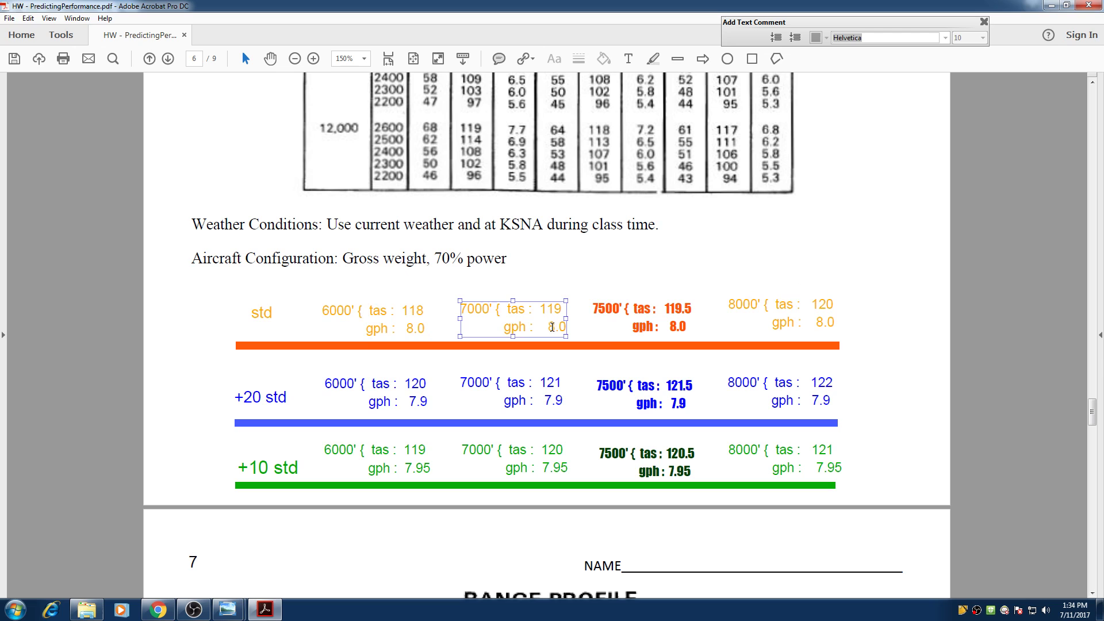
pyautogui.click(557, 328)
pyautogui.press('Tab')
pyautogui.click(539, 318)
pyautogui.click(765, 314)
pyautogui.hotkey('shift', 'Tab')
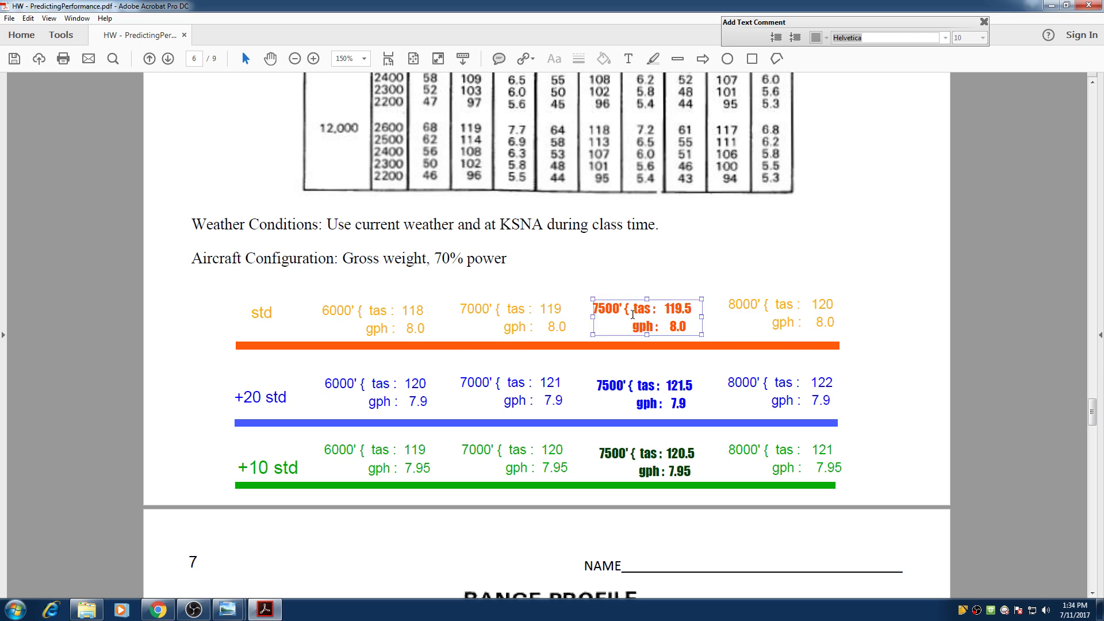
pyautogui.click(511, 318)
pyautogui.press('Tab')
pyautogui.click(604, 311)
pyautogui.hotkey('shift', 'Tab')
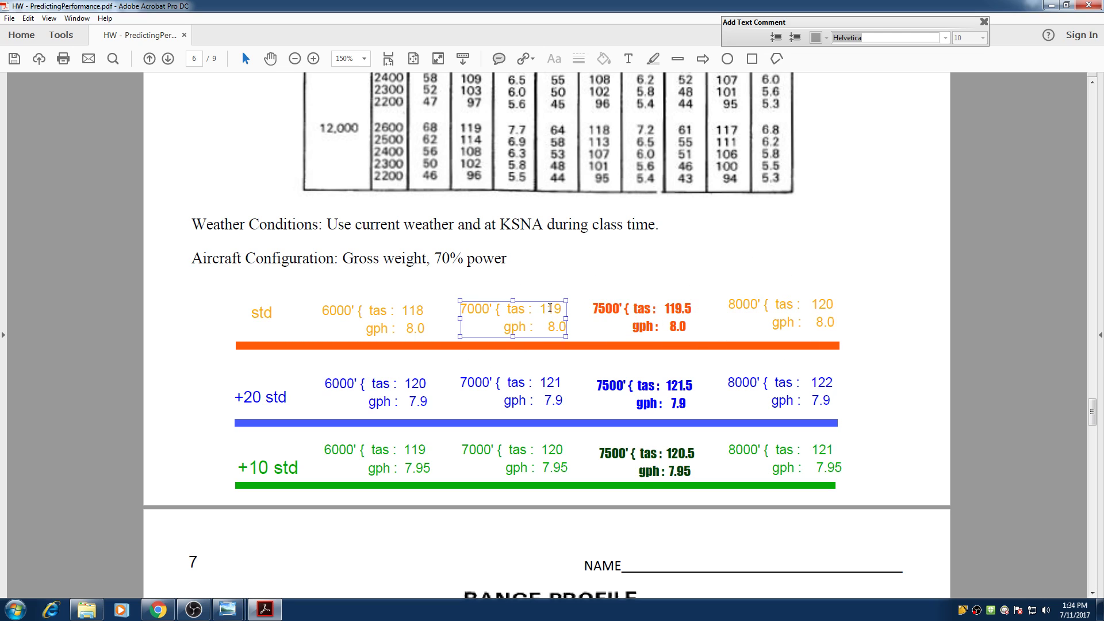
pyautogui.click(550, 309)
pyautogui.press('Tab')
pyautogui.click(818, 306)
pyautogui.hotkey('shift', 'Tab')
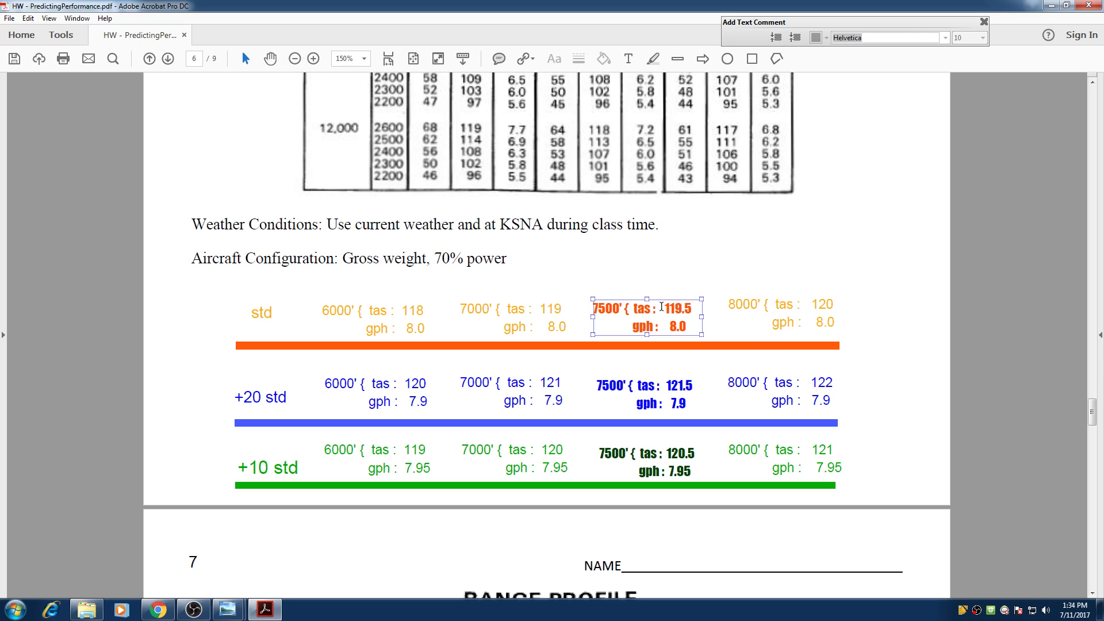
pyautogui.click(683, 310)
pyautogui.click(683, 322)
pyautogui.click(570, 332)
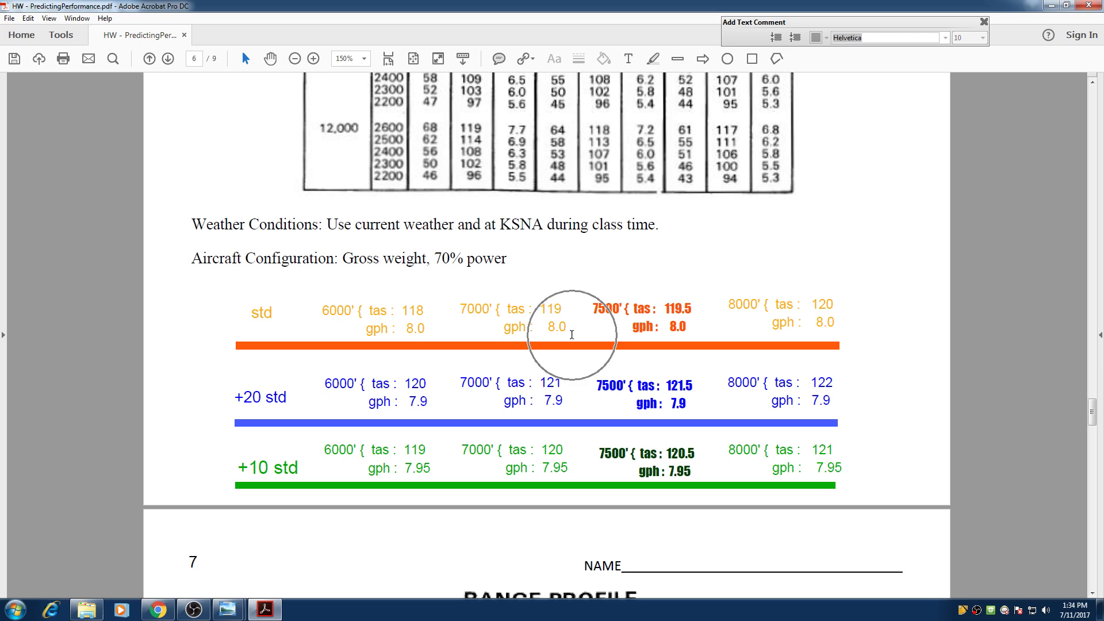
pyautogui.click(828, 326)
pyautogui.hotkey('shift', 'Tab')
pyautogui.click(679, 325)
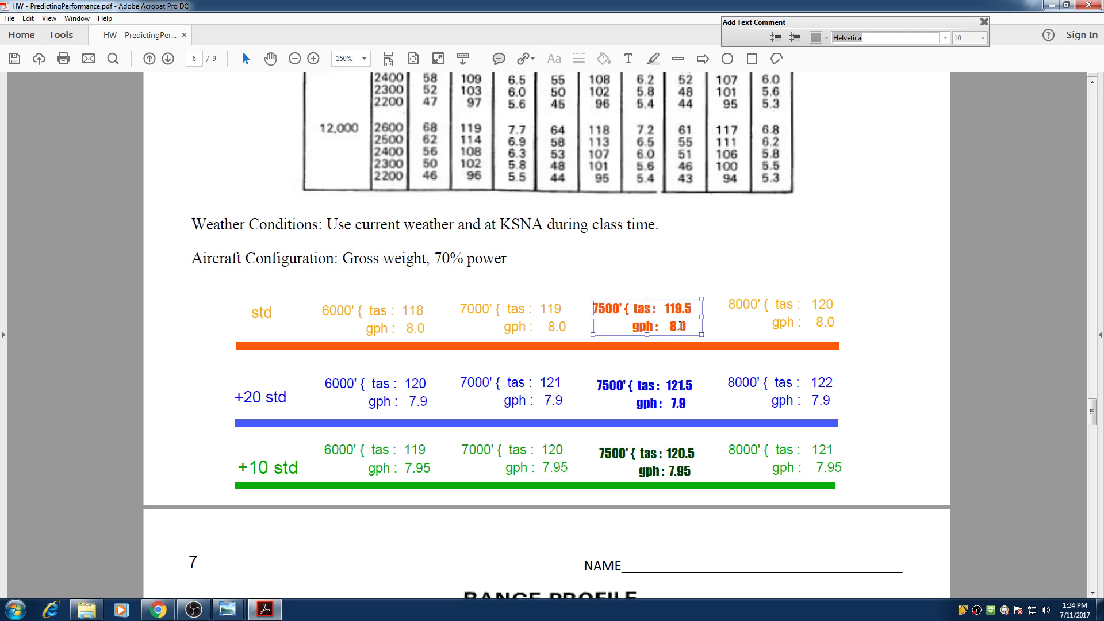
pyautogui.click(696, 339)
pyautogui.click(762, 318)
pyautogui.click(516, 315)
pyautogui.click(377, 316)
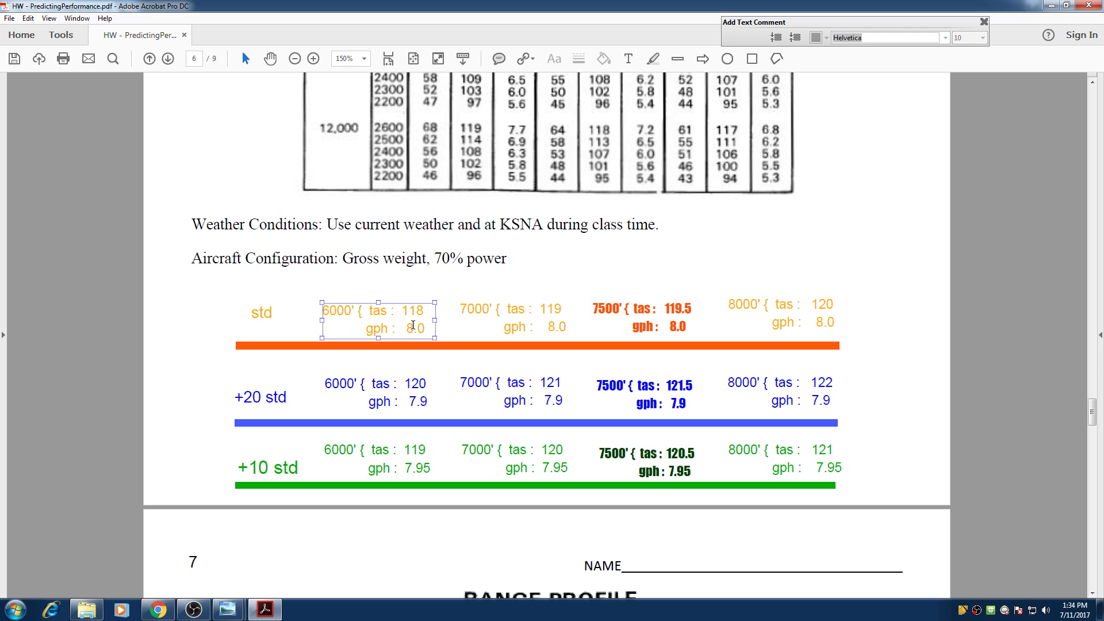
pyautogui.click(782, 313)
pyautogui.click(1046, 398)
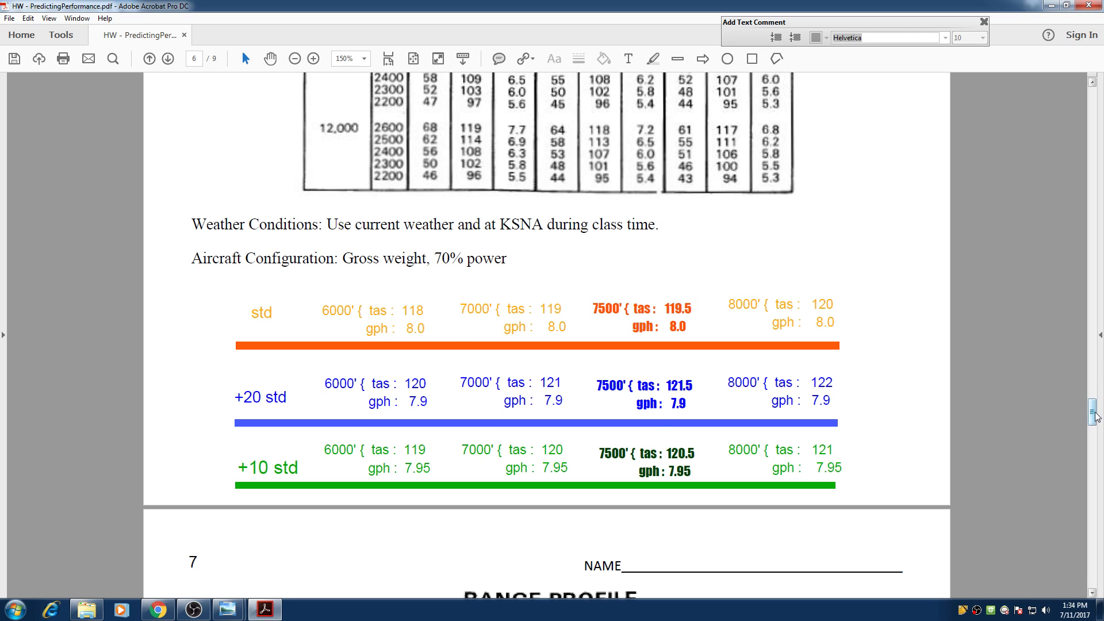
pyautogui.scroll(-2, 1092, 412)
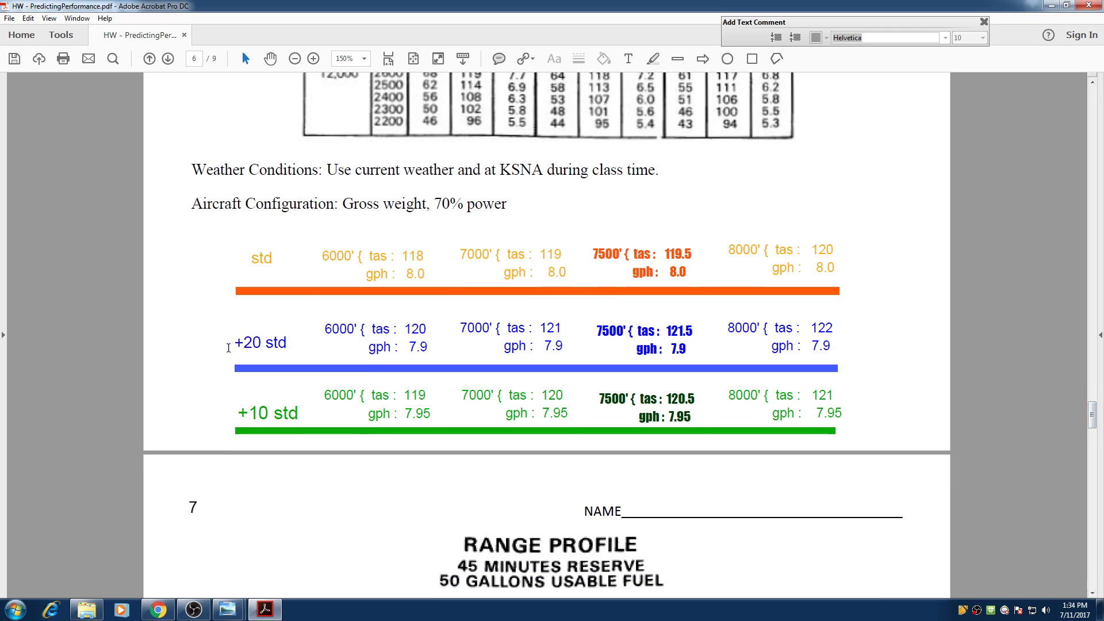
pyautogui.click(273, 345)
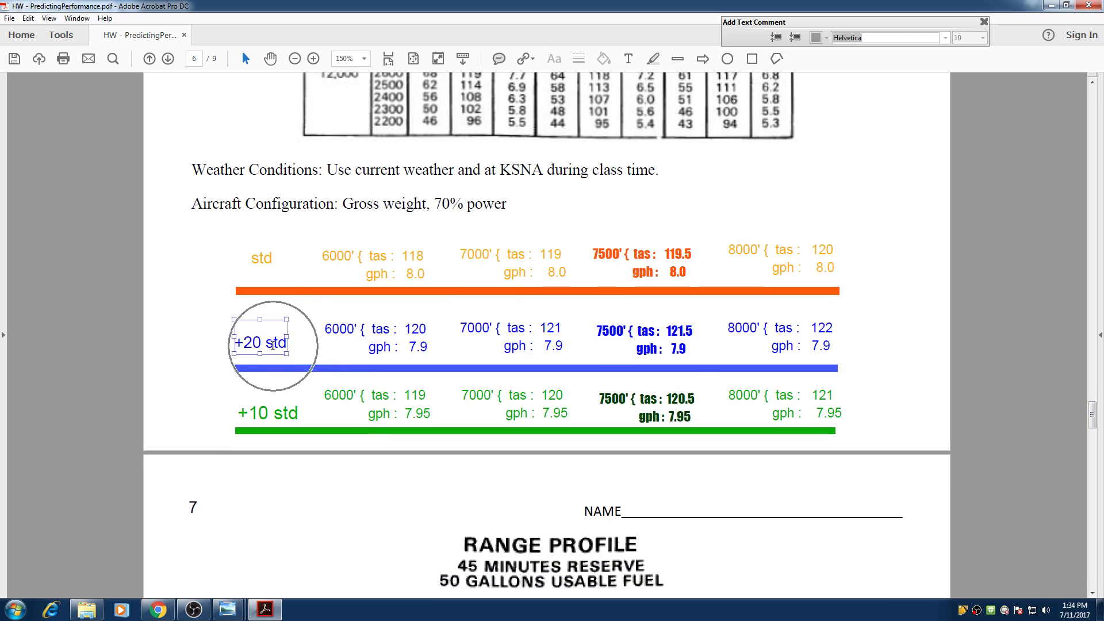
pyautogui.press('Escape')
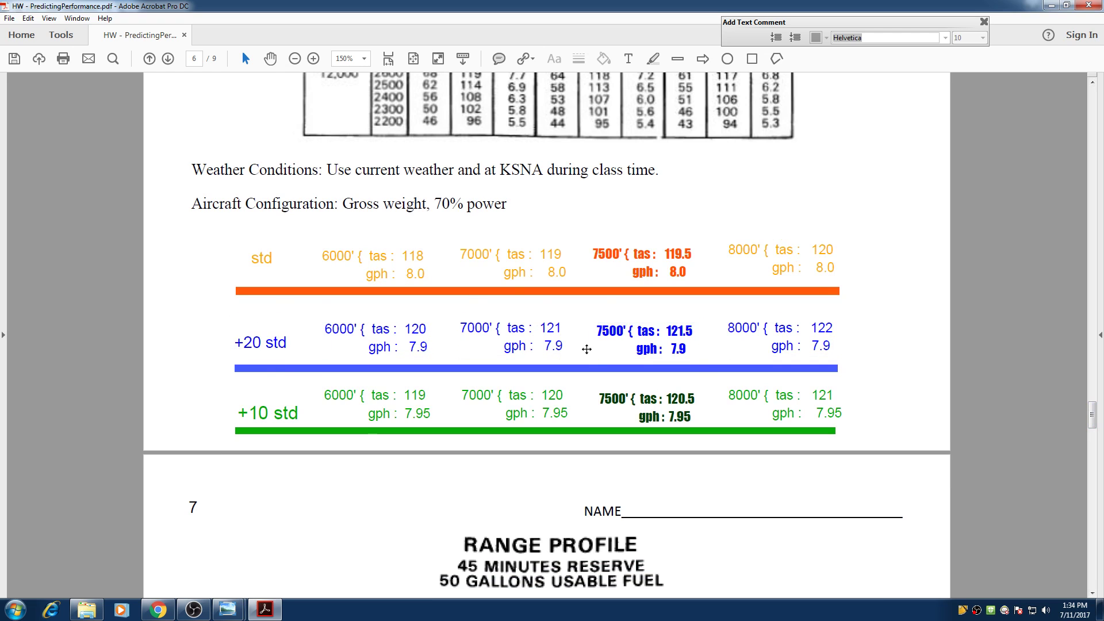
pyautogui.click(671, 350)
pyautogui.click(614, 331)
pyautogui.press('Escape')
pyautogui.click(263, 260)
pyautogui.click(410, 399)
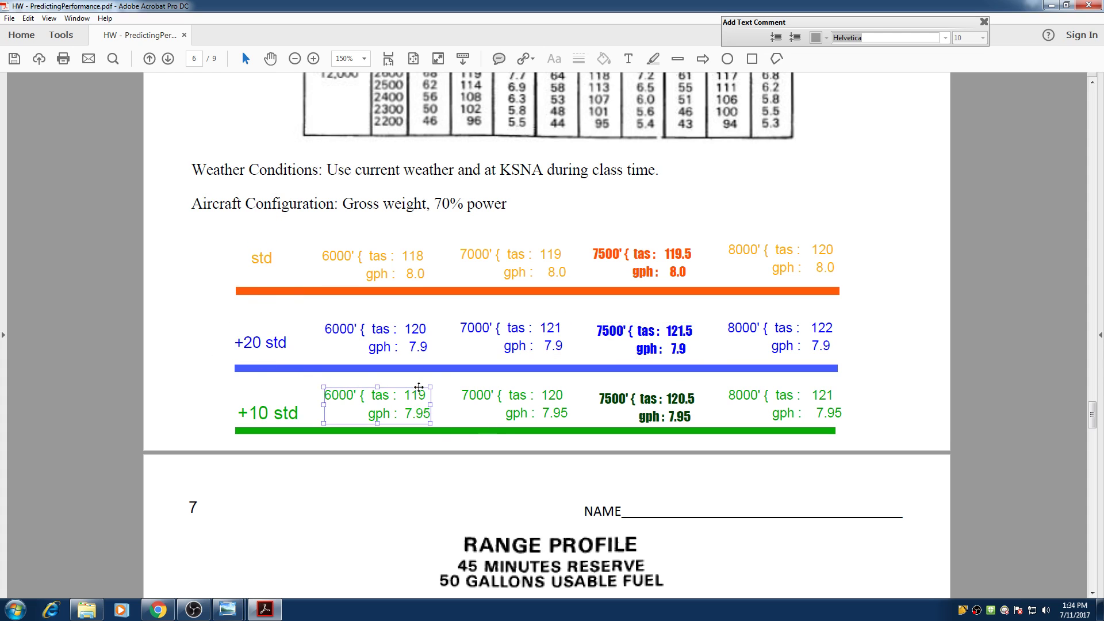
pyautogui.click(419, 395)
pyautogui.click(421, 256)
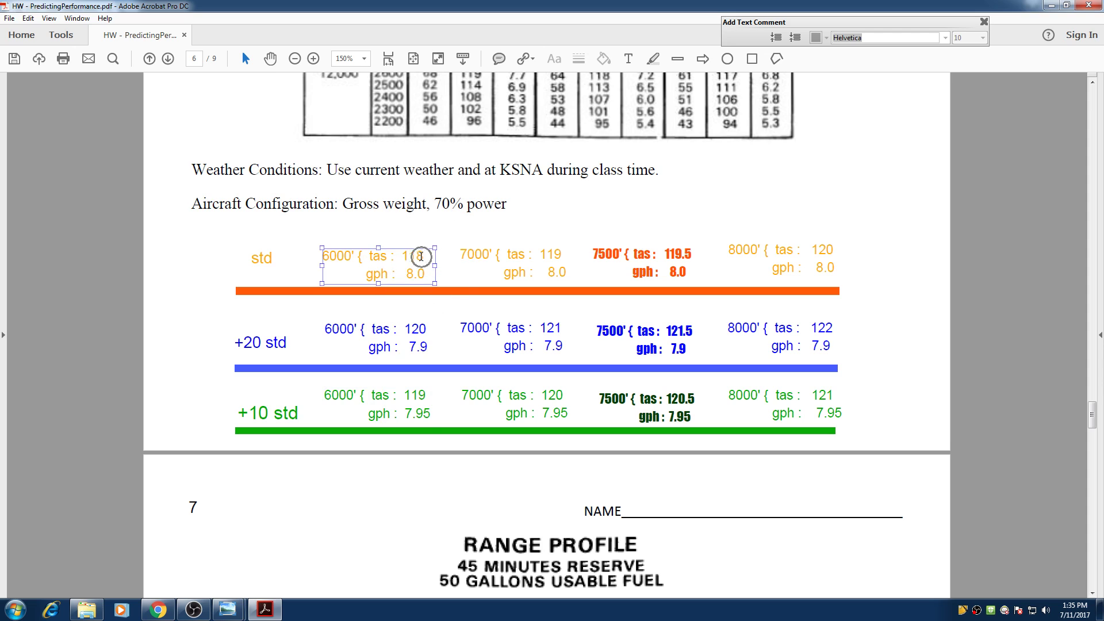
pyautogui.press('Escape')
pyautogui.click(417, 333)
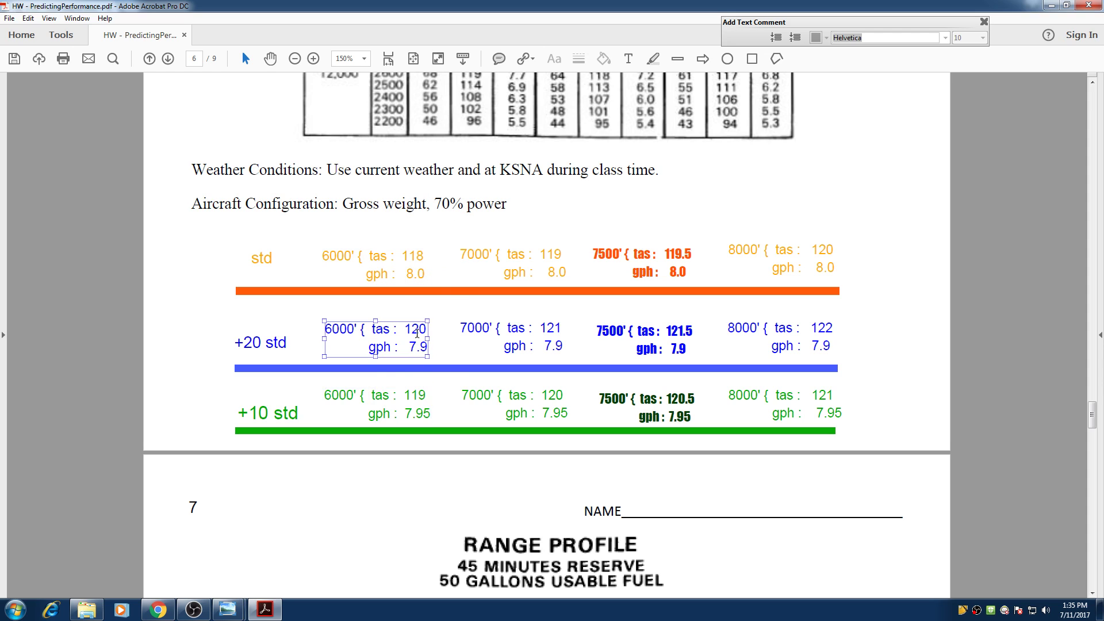
pyautogui.press('Escape')
pyautogui.click(420, 257)
pyautogui.press('Escape')
pyautogui.click(420, 401)
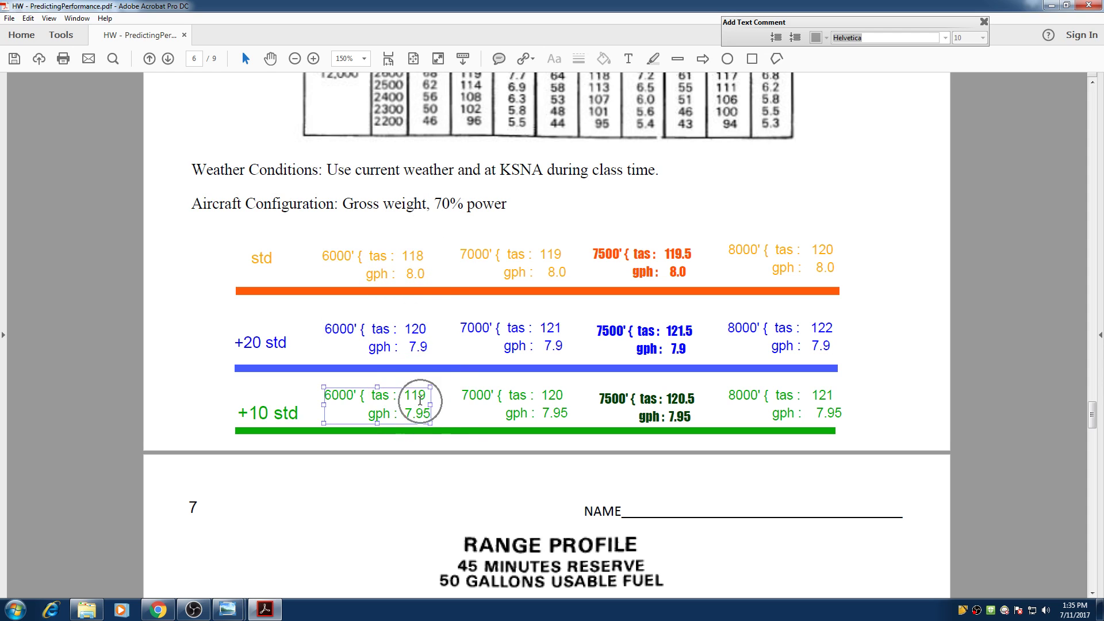
pyautogui.press('Escape')
pyautogui.click(274, 416)
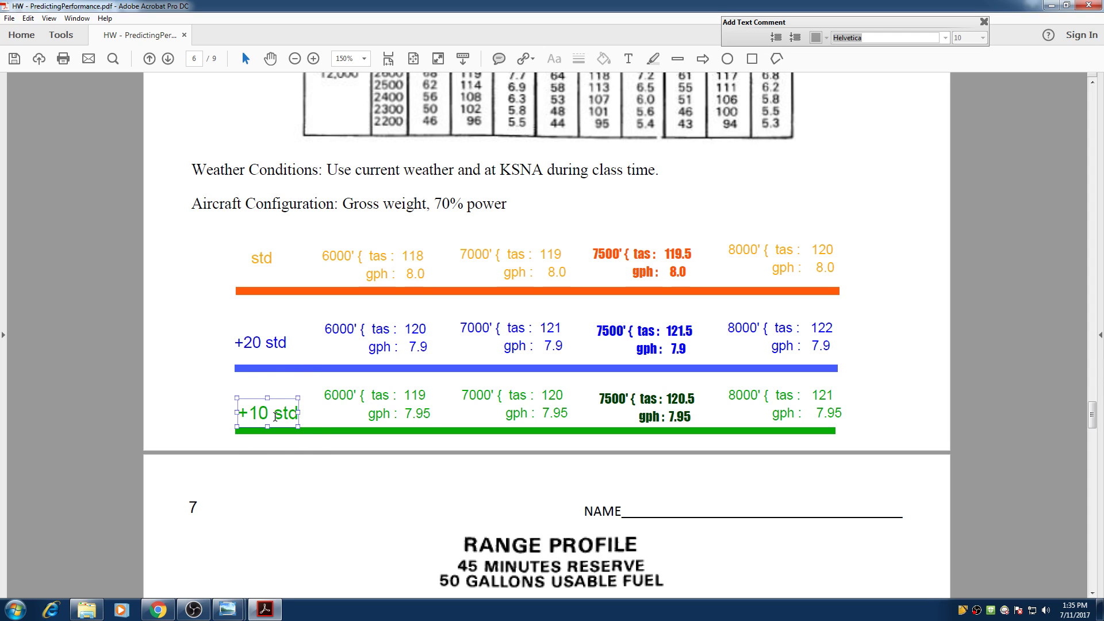
pyautogui.press('Escape')
pyautogui.click(652, 404)
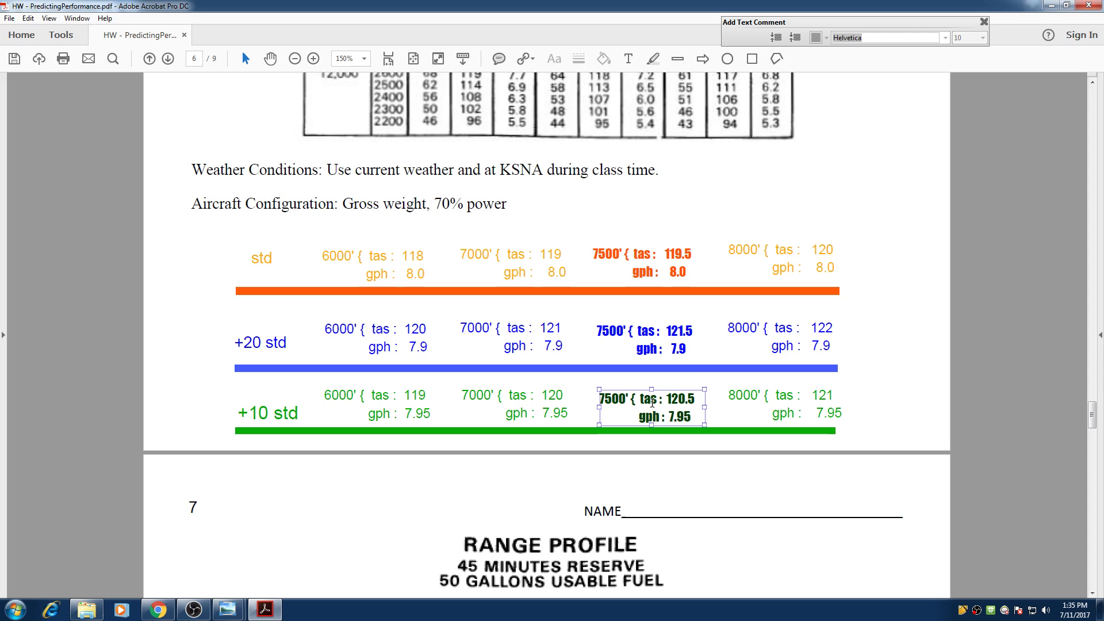
pyautogui.click(652, 404)
pyautogui.click(615, 406)
pyautogui.click(616, 407)
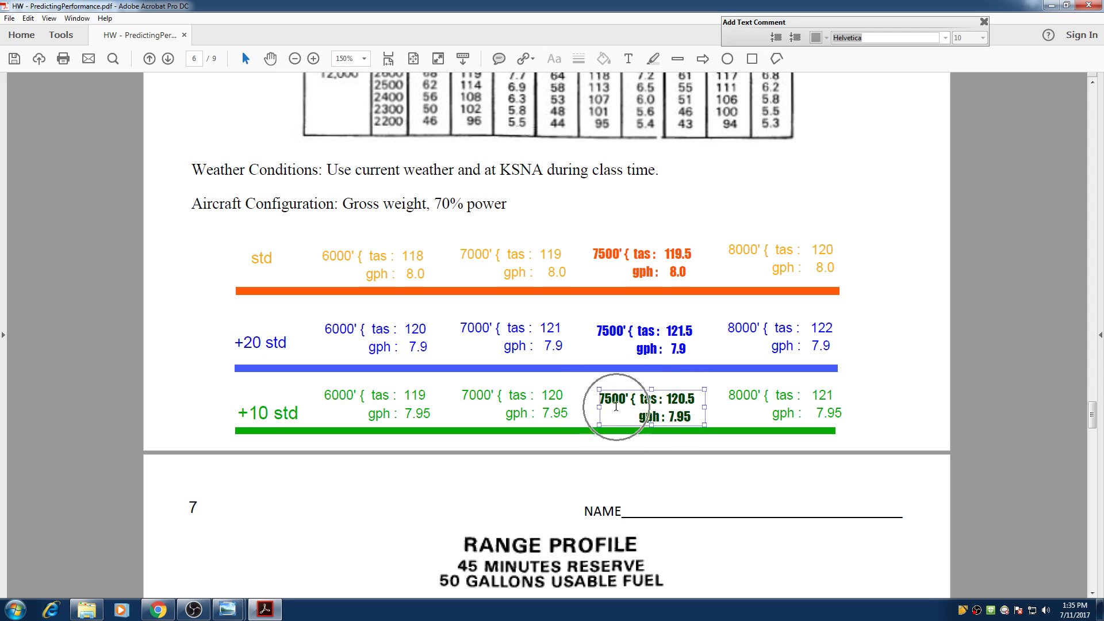
pyautogui.click(642, 403)
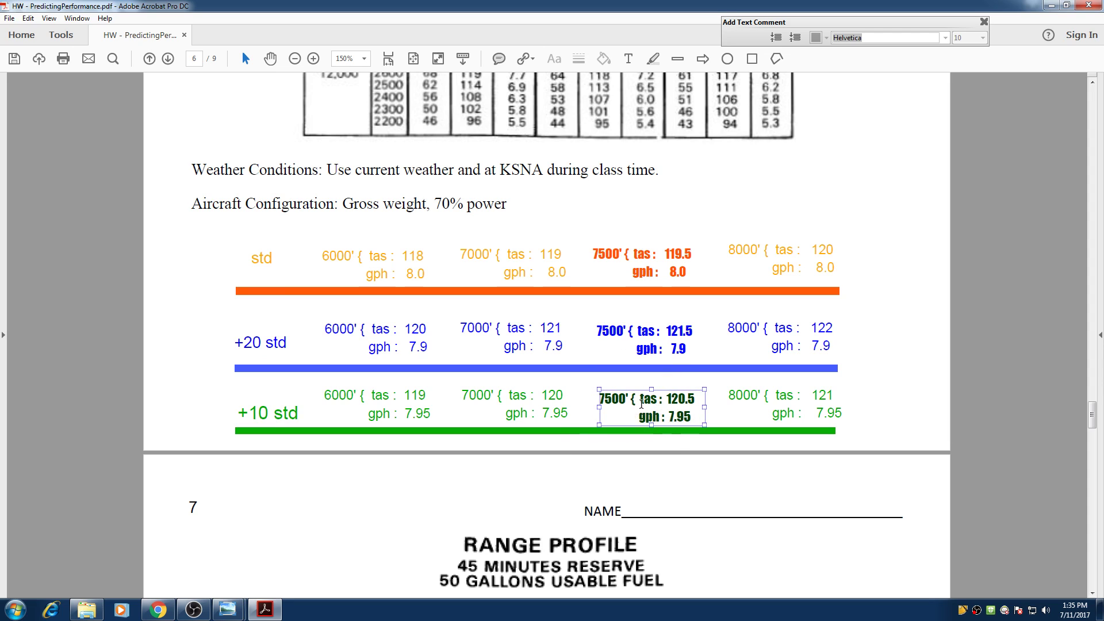
pyautogui.click(680, 405)
pyautogui.click(691, 407)
pyautogui.click(684, 422)
pyautogui.click(684, 423)
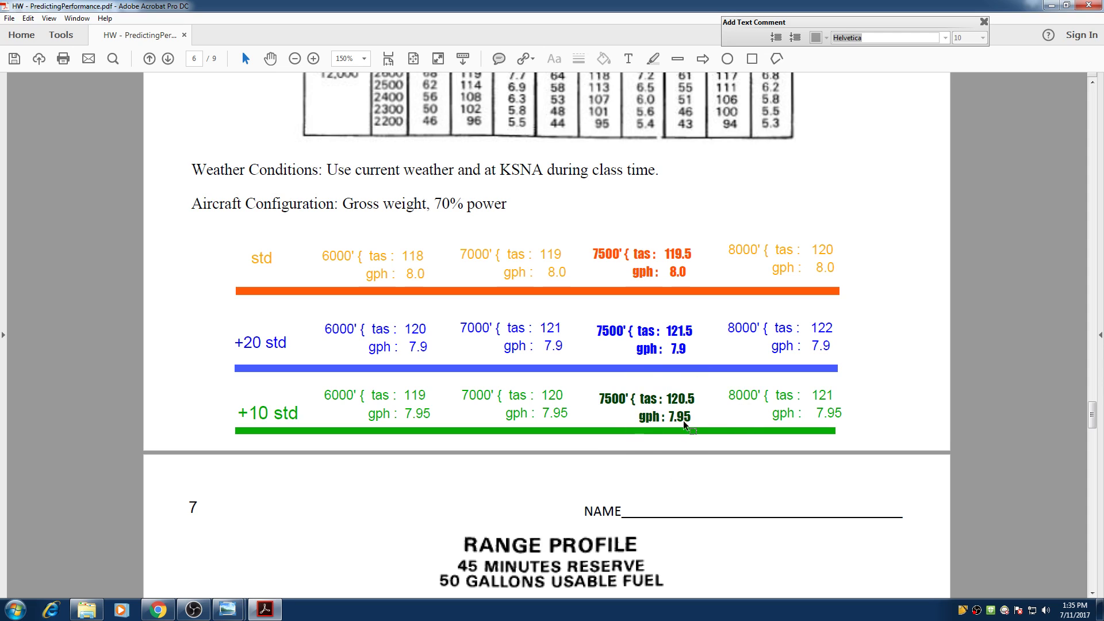
pyautogui.click(683, 423)
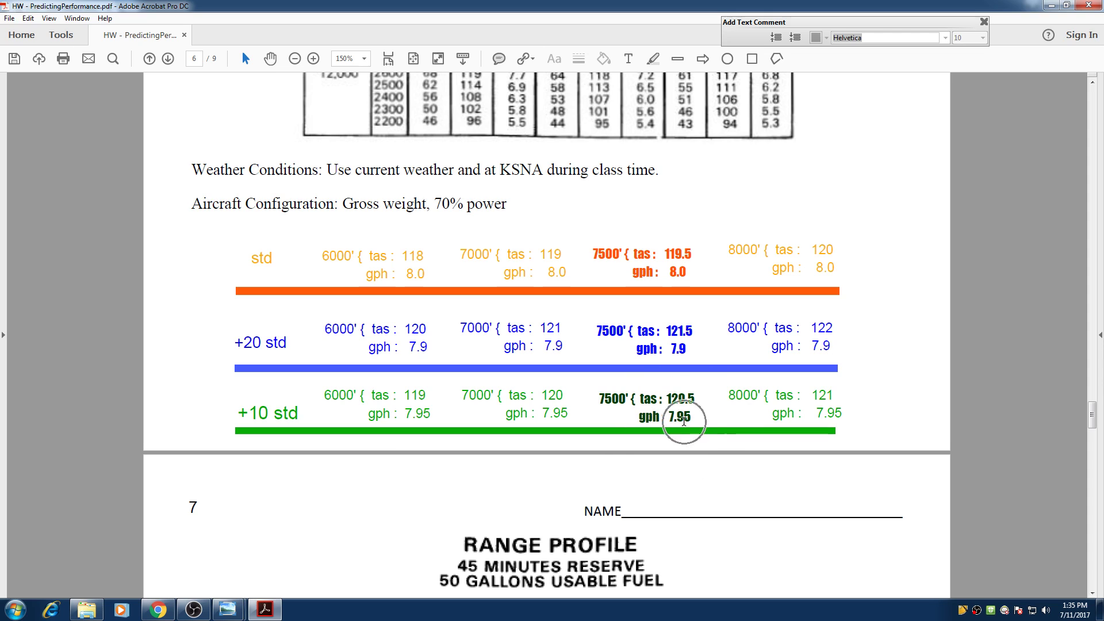